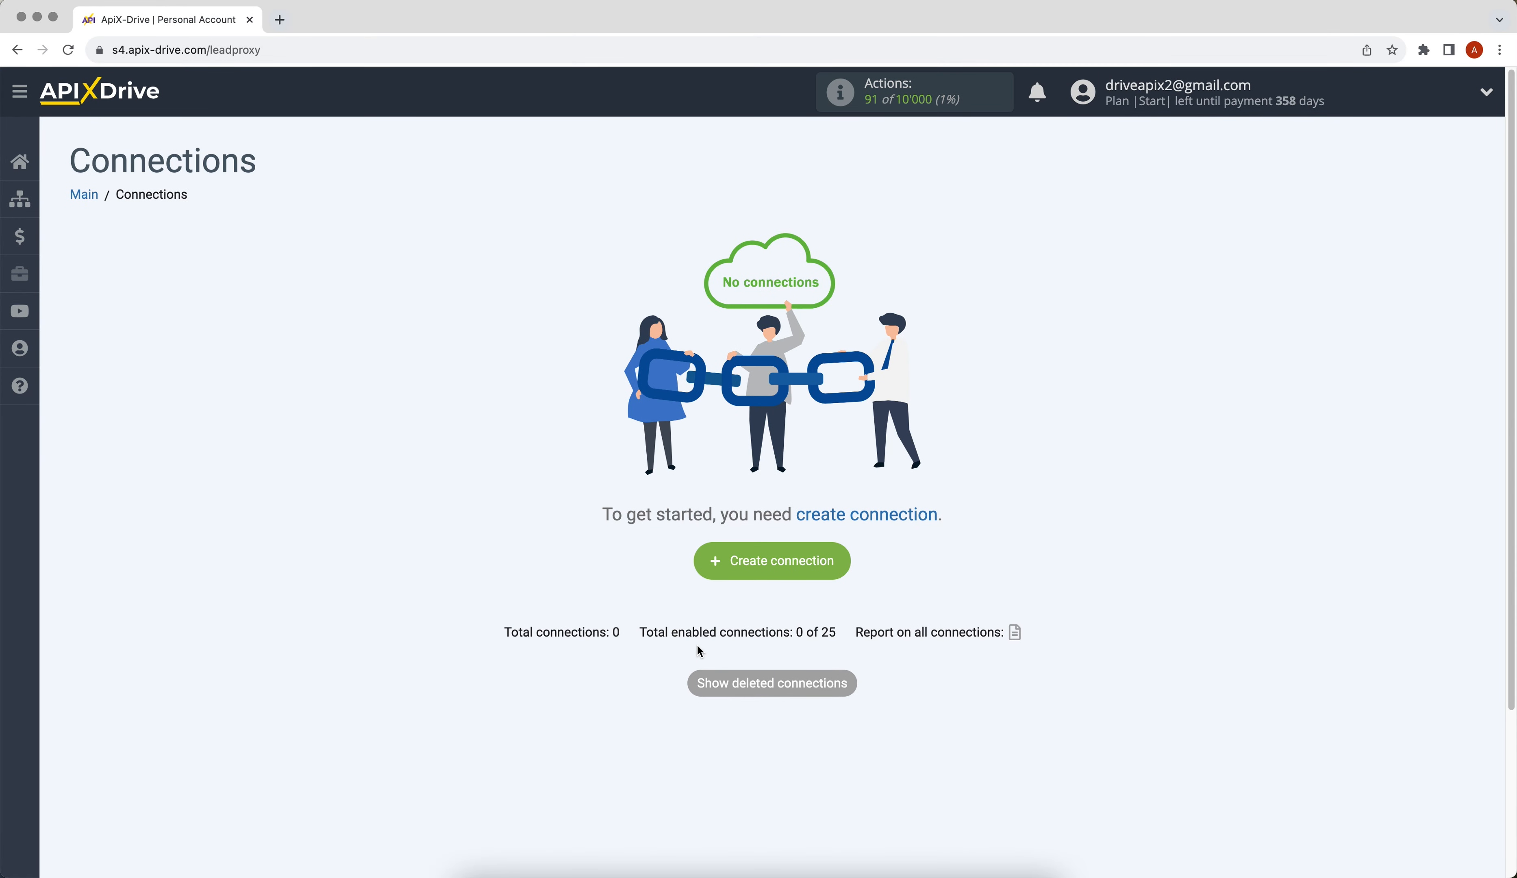
# Create a new connection and pick Fillout as the source system.
pyautogui.click(722, 568)
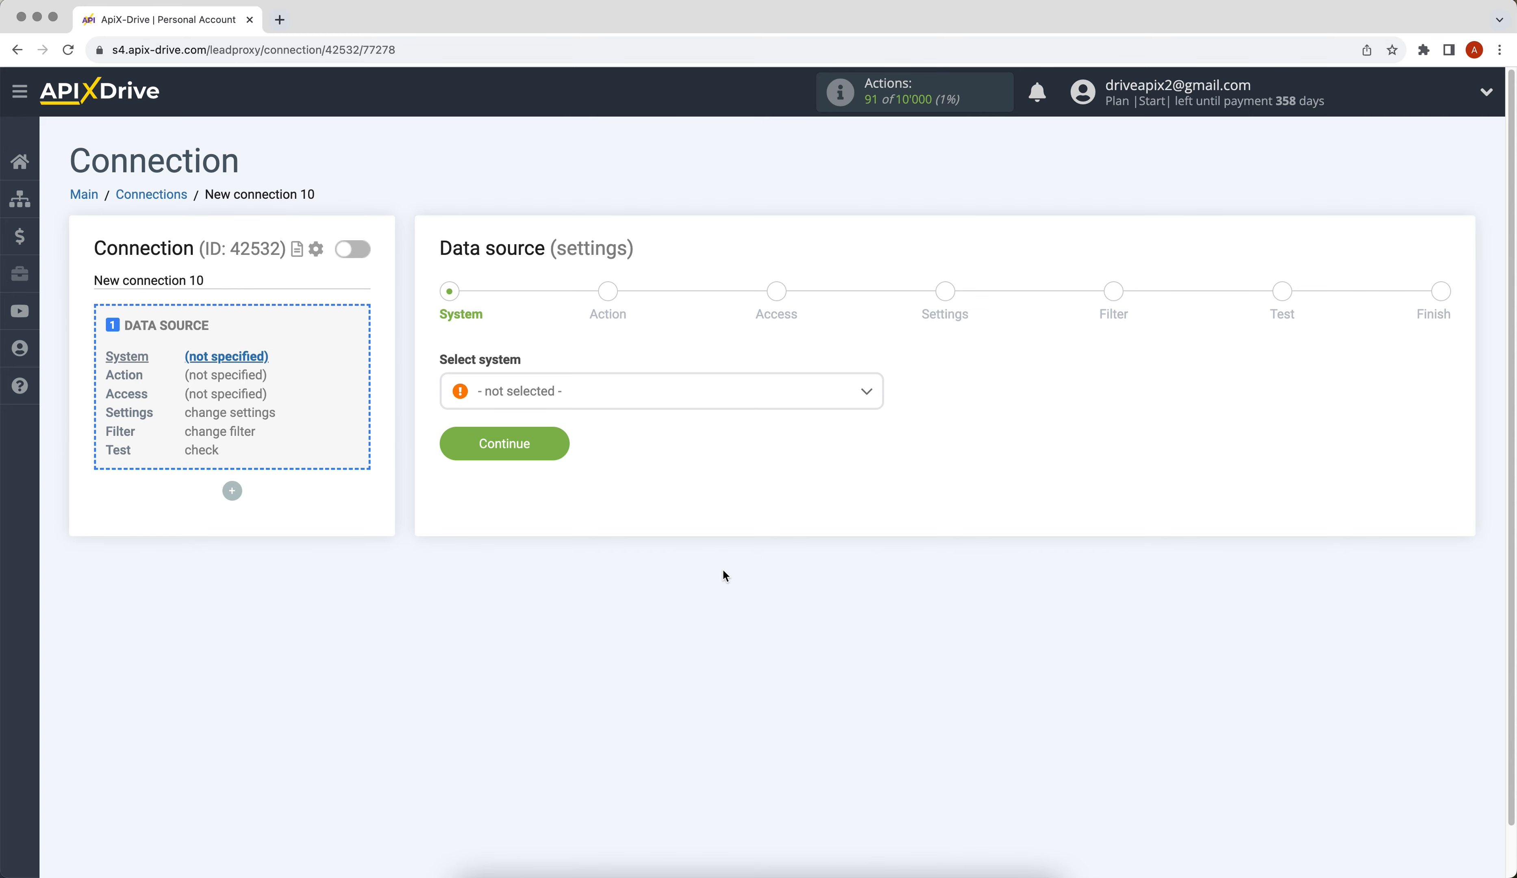
pyautogui.click(639, 389)
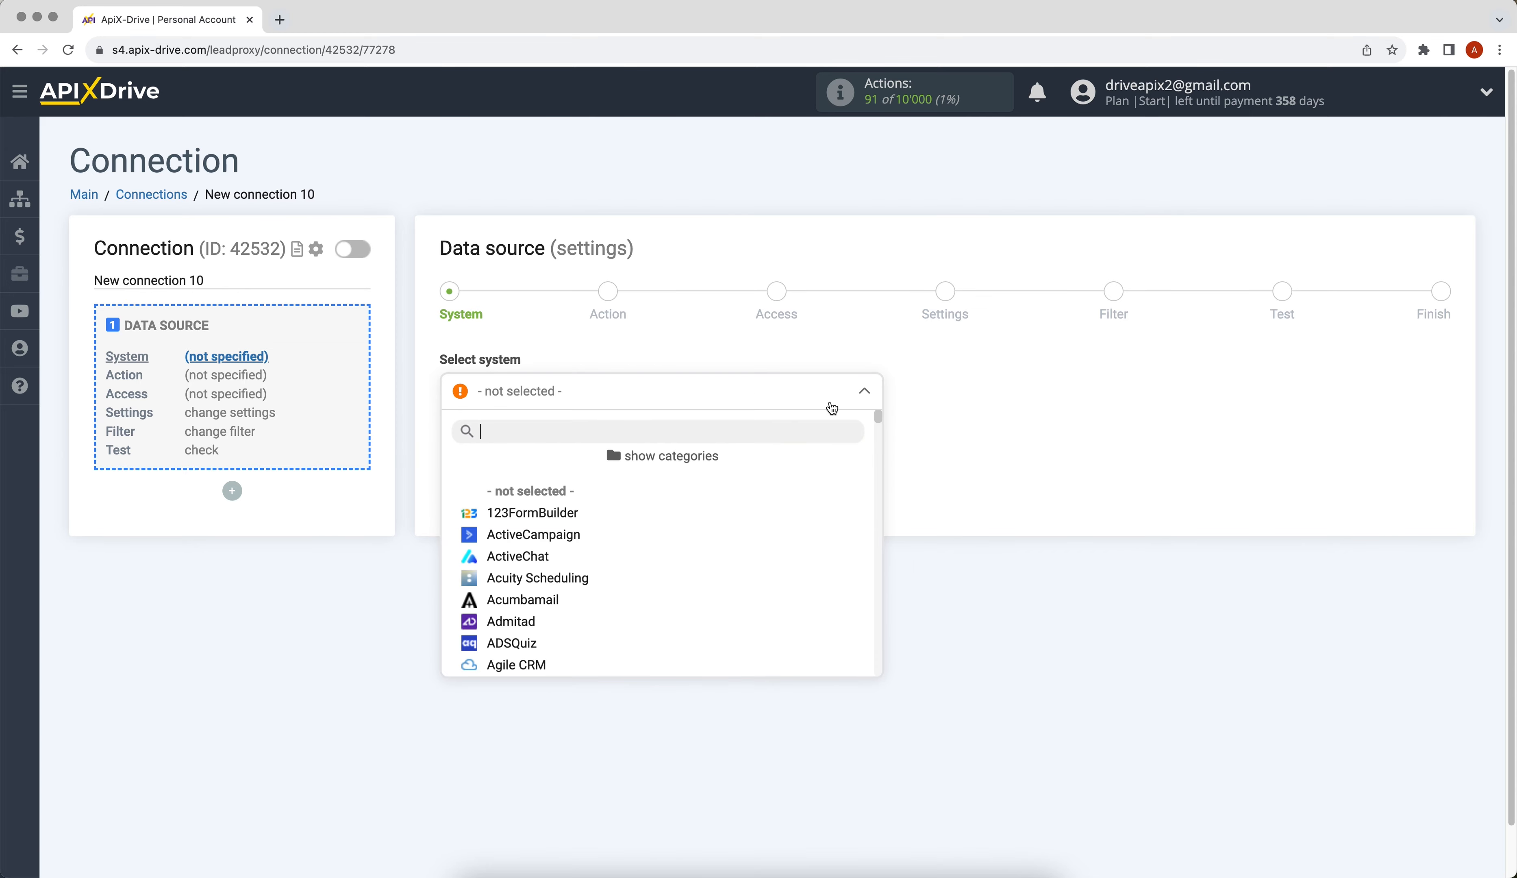
pyautogui.moveTo(878, 422); pyautogui.dragTo(885, 487)
pyautogui.click(516, 563)
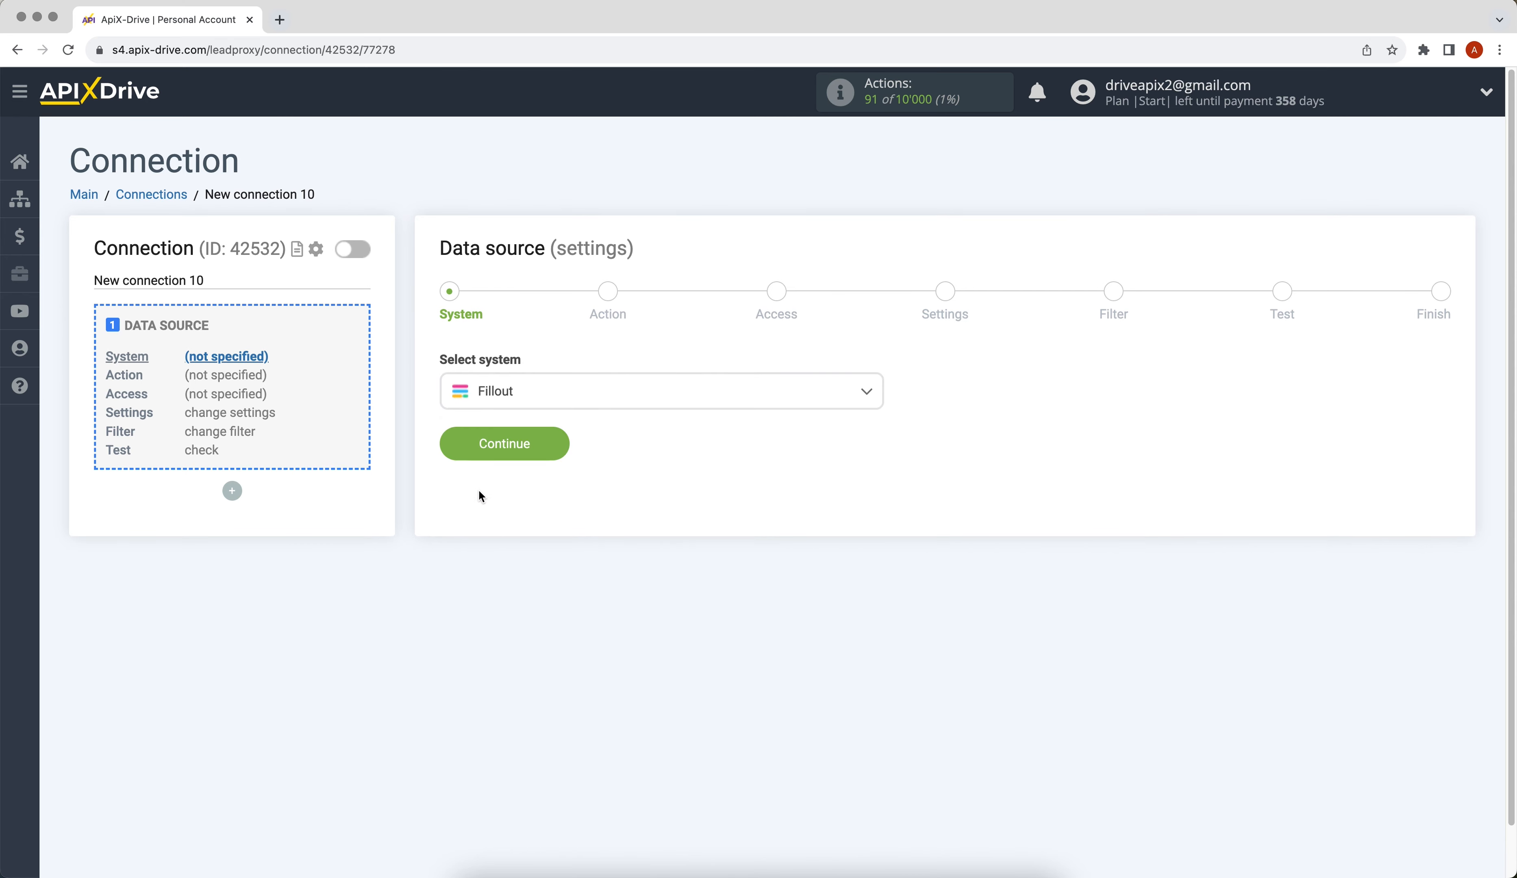
pyautogui.click(457, 455)
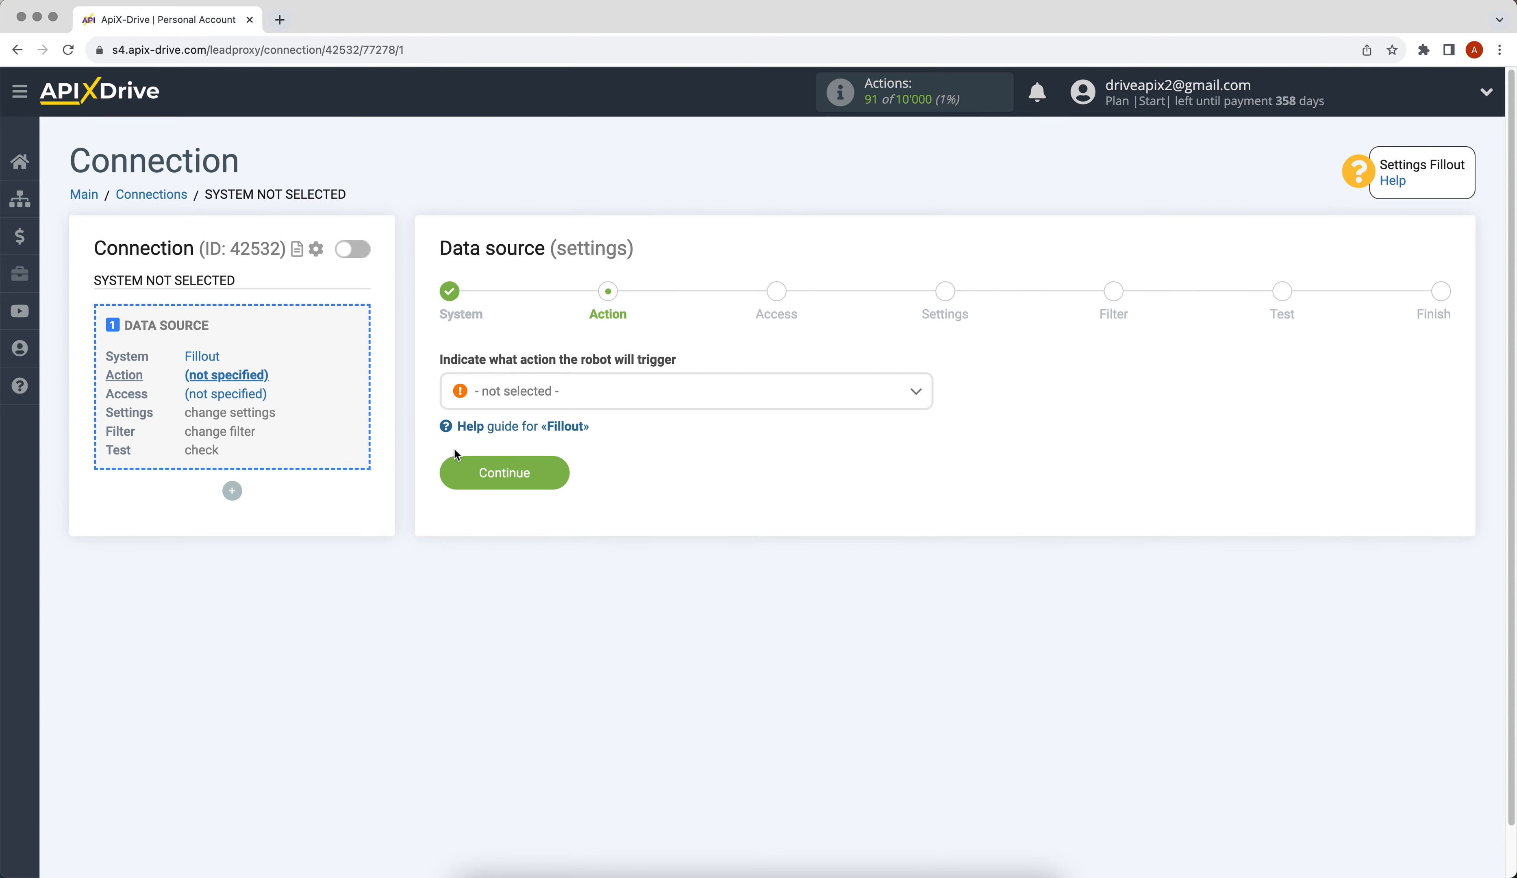
# Set the Fillout source action to Get DATA and continue to account access.
pyautogui.click(518, 390)
pyautogui.click(472, 489)
pyautogui.click(468, 489)
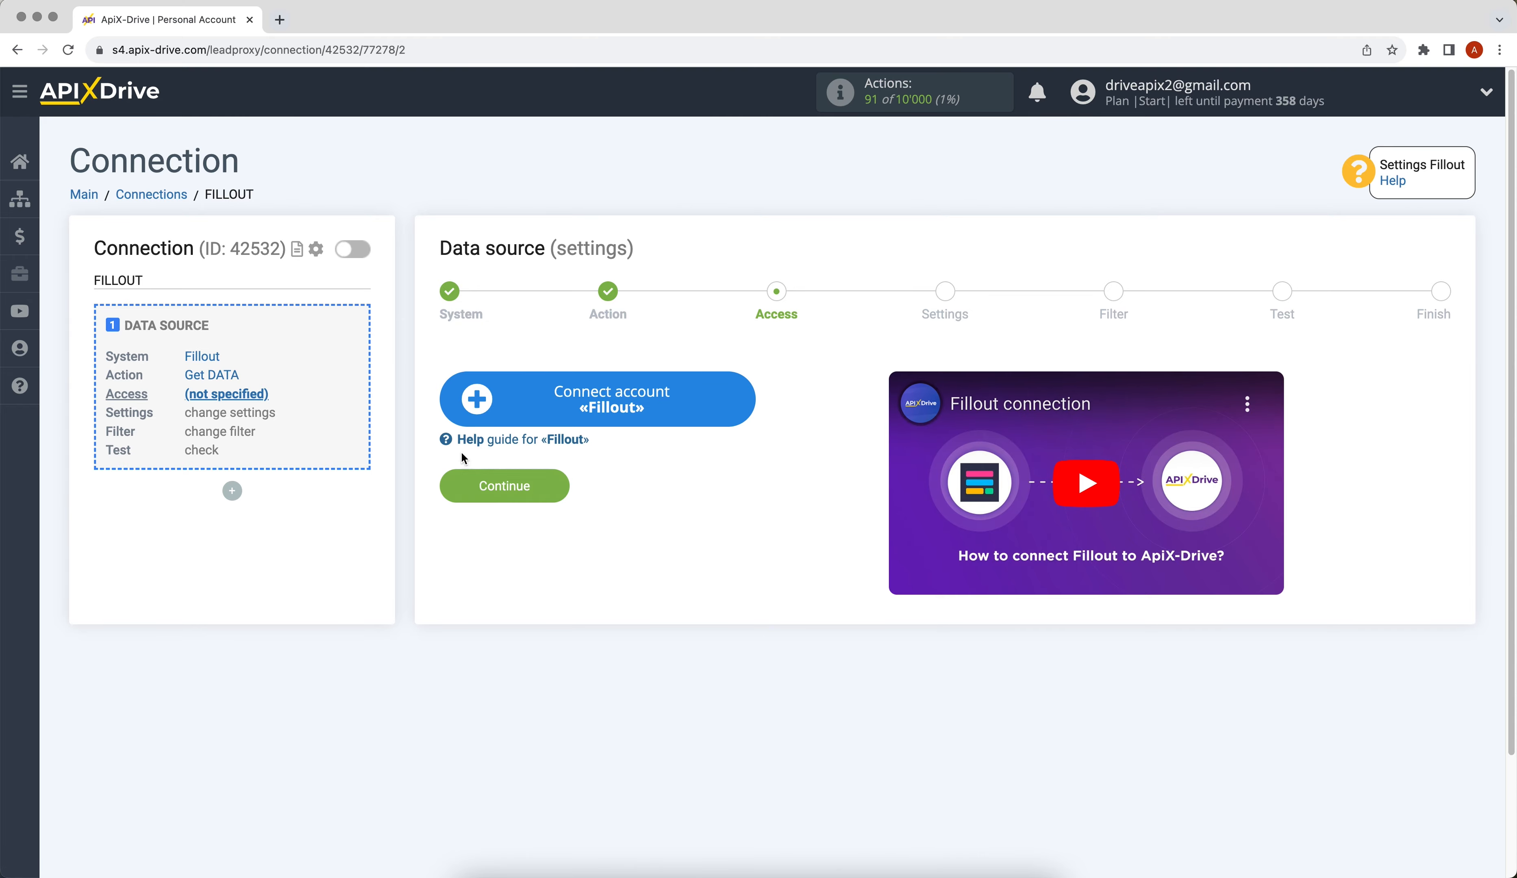
# Connect a Fillout account and select it as the source login.
pyautogui.click(478, 409)
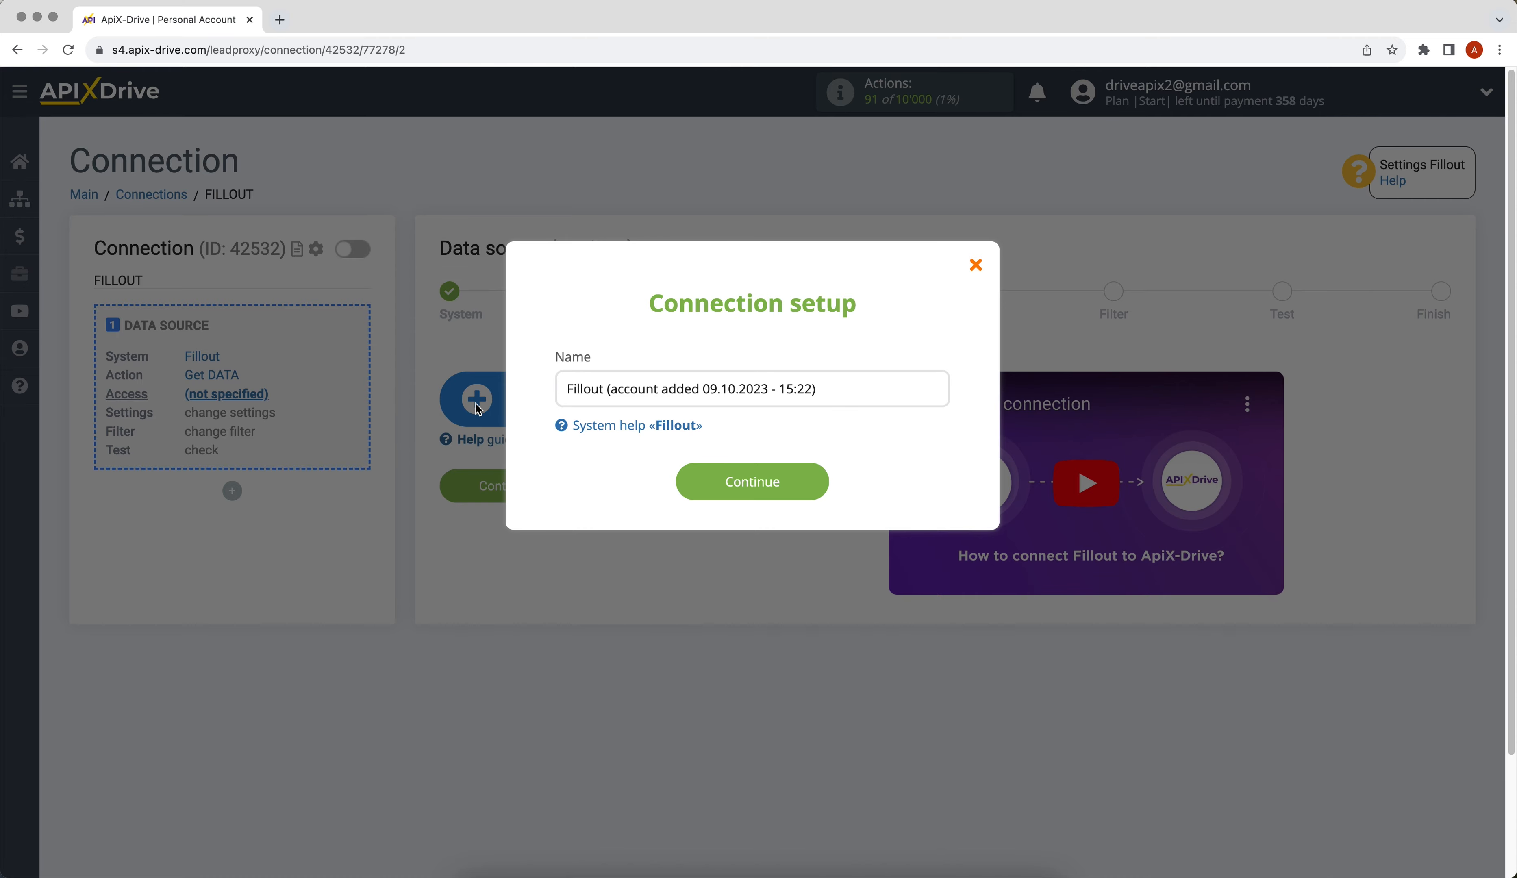
pyautogui.click(693, 495)
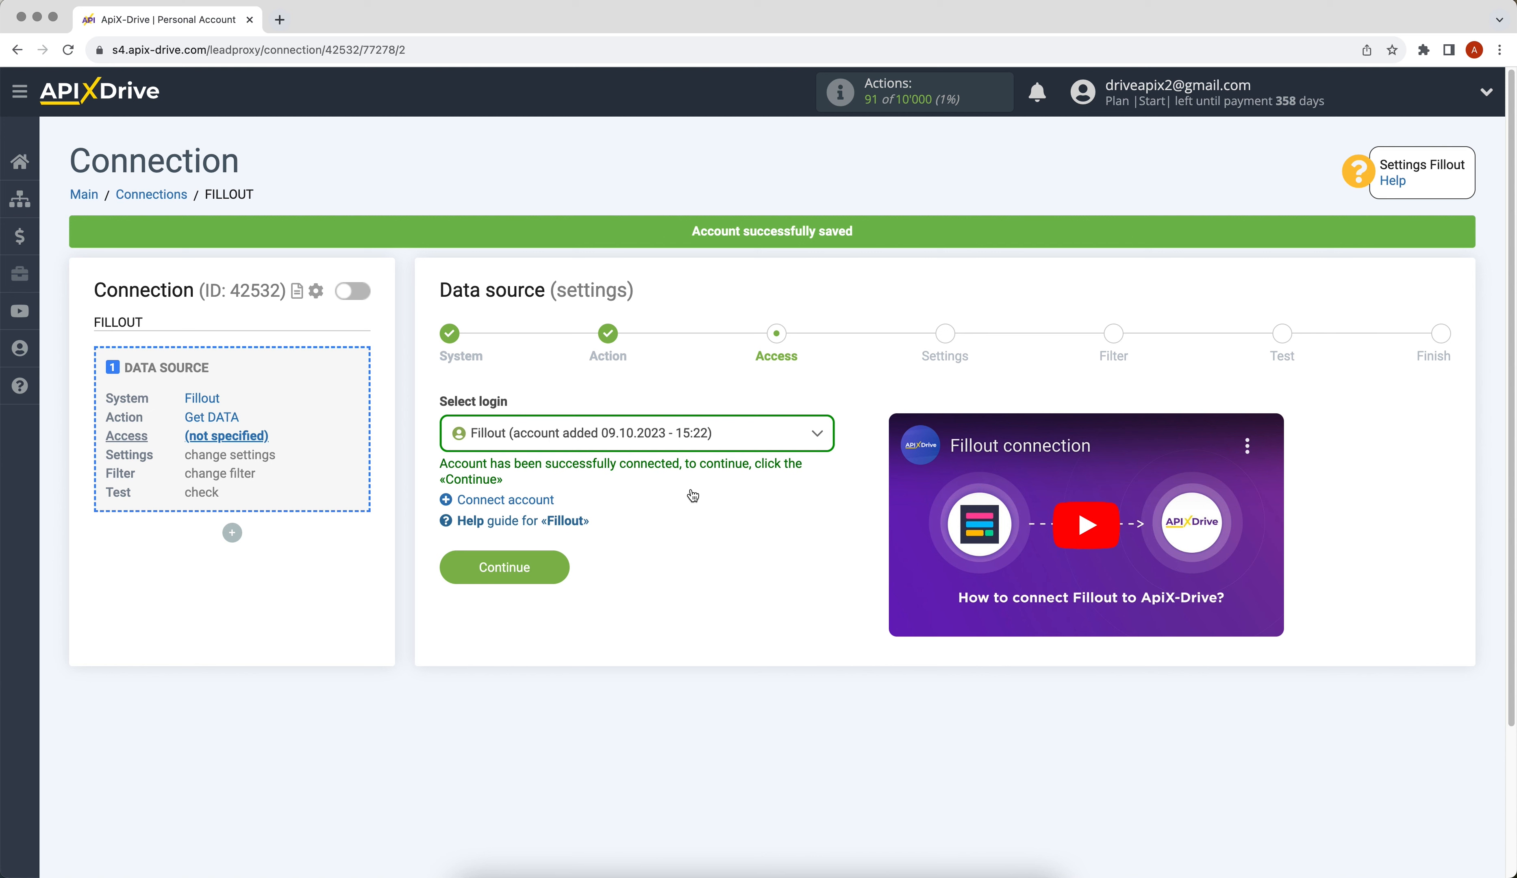
pyautogui.click(669, 445)
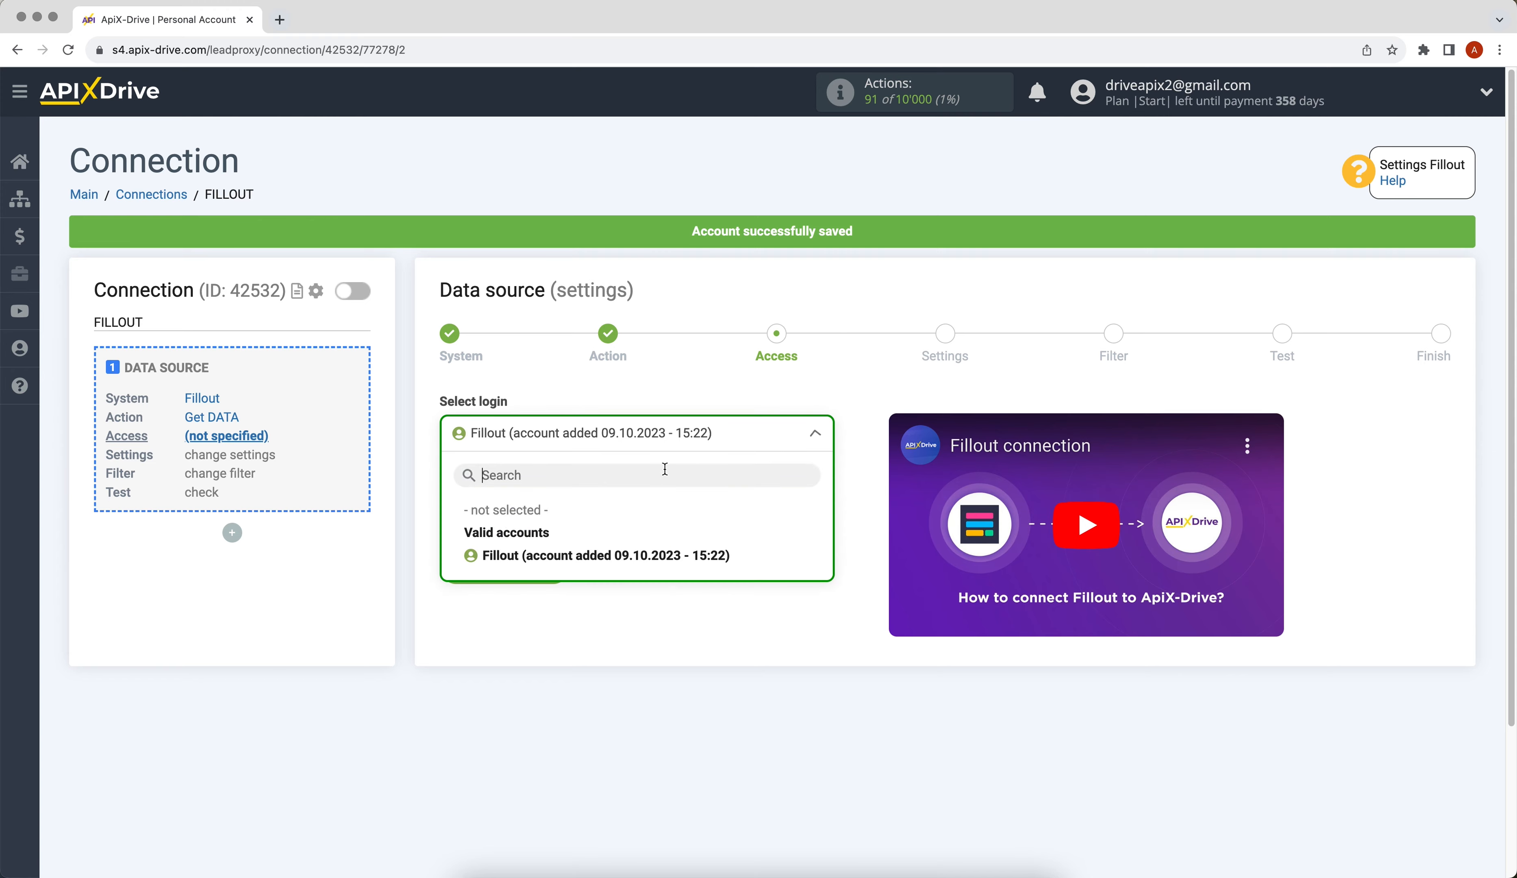
pyautogui.click(673, 557)
pyautogui.click(462, 573)
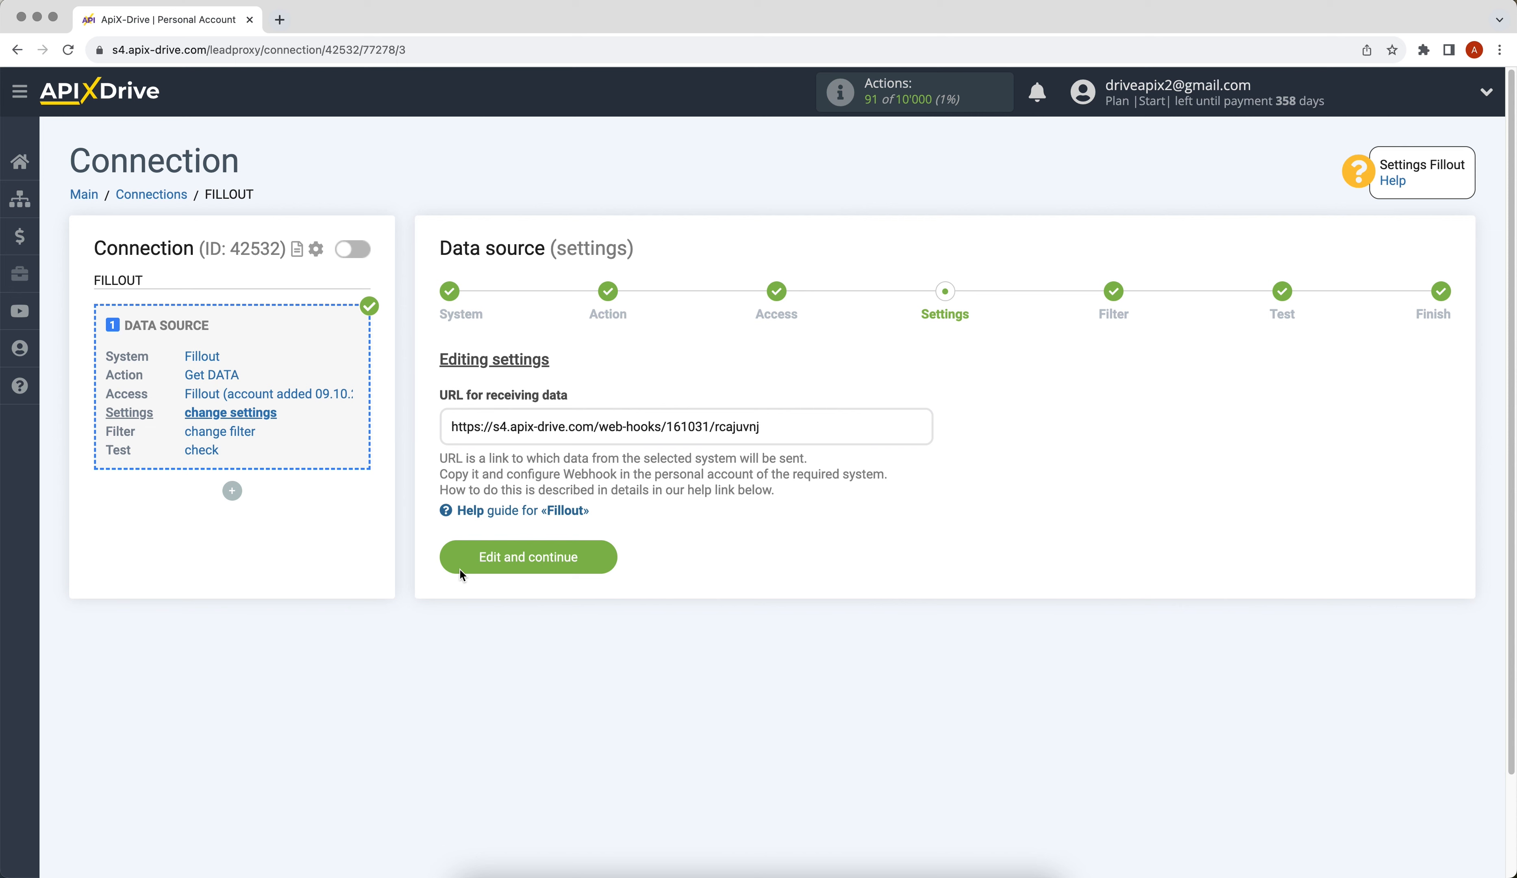
# Copy the generated ApiX-Drive webhook URL.
pyautogui.moveTo(447, 424); pyautogui.dragTo(772, 424)
pyautogui.rightClick(754, 425)
pyautogui.click(773, 457)
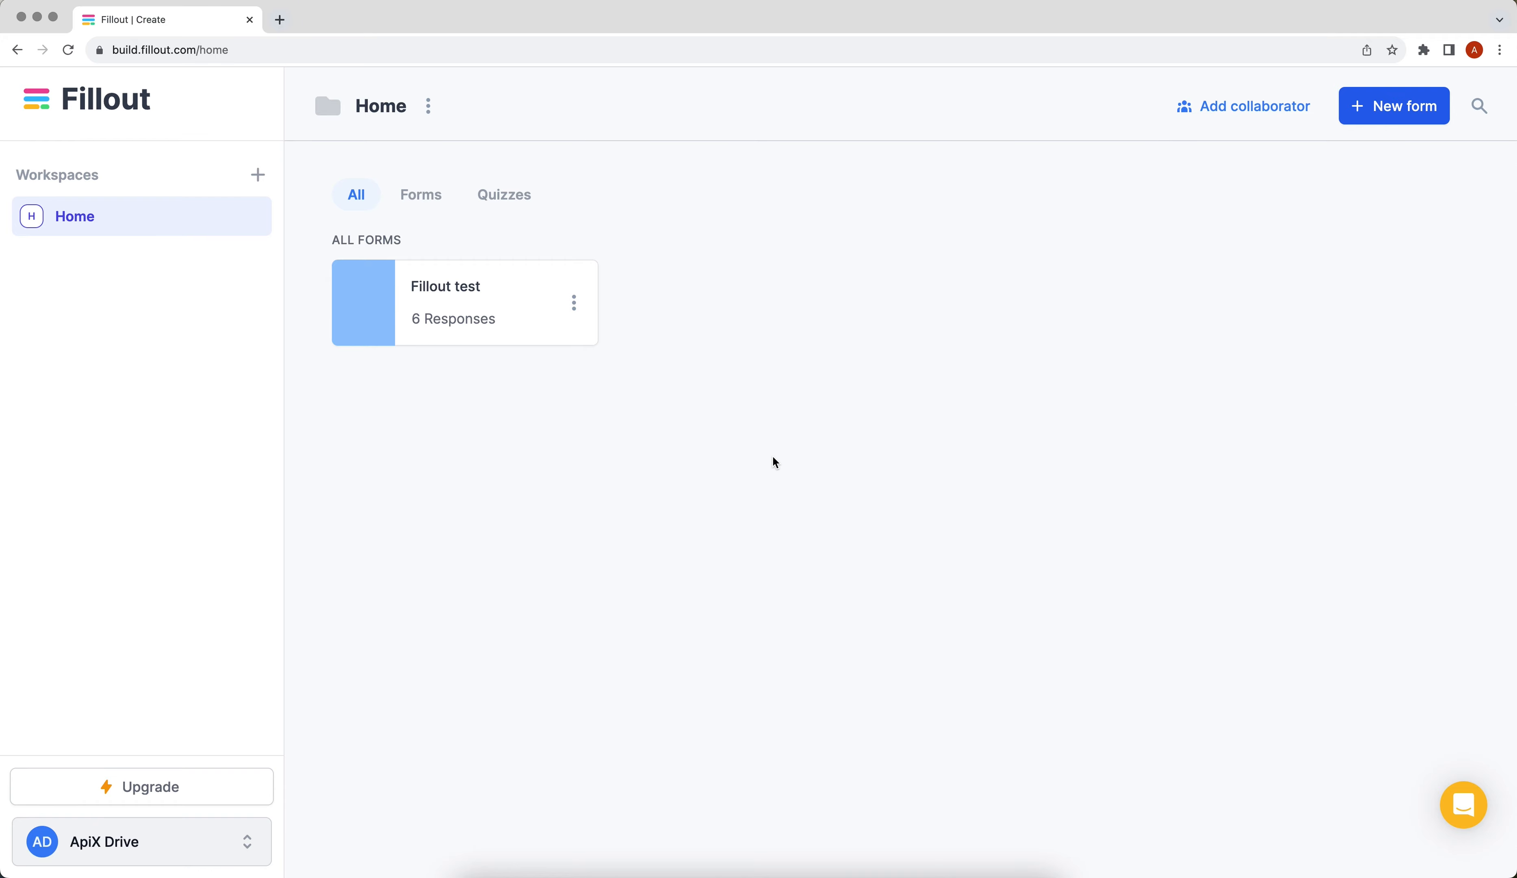
# Start a Webhook integration for the Fillout test form.
pyautogui.click(437, 278)
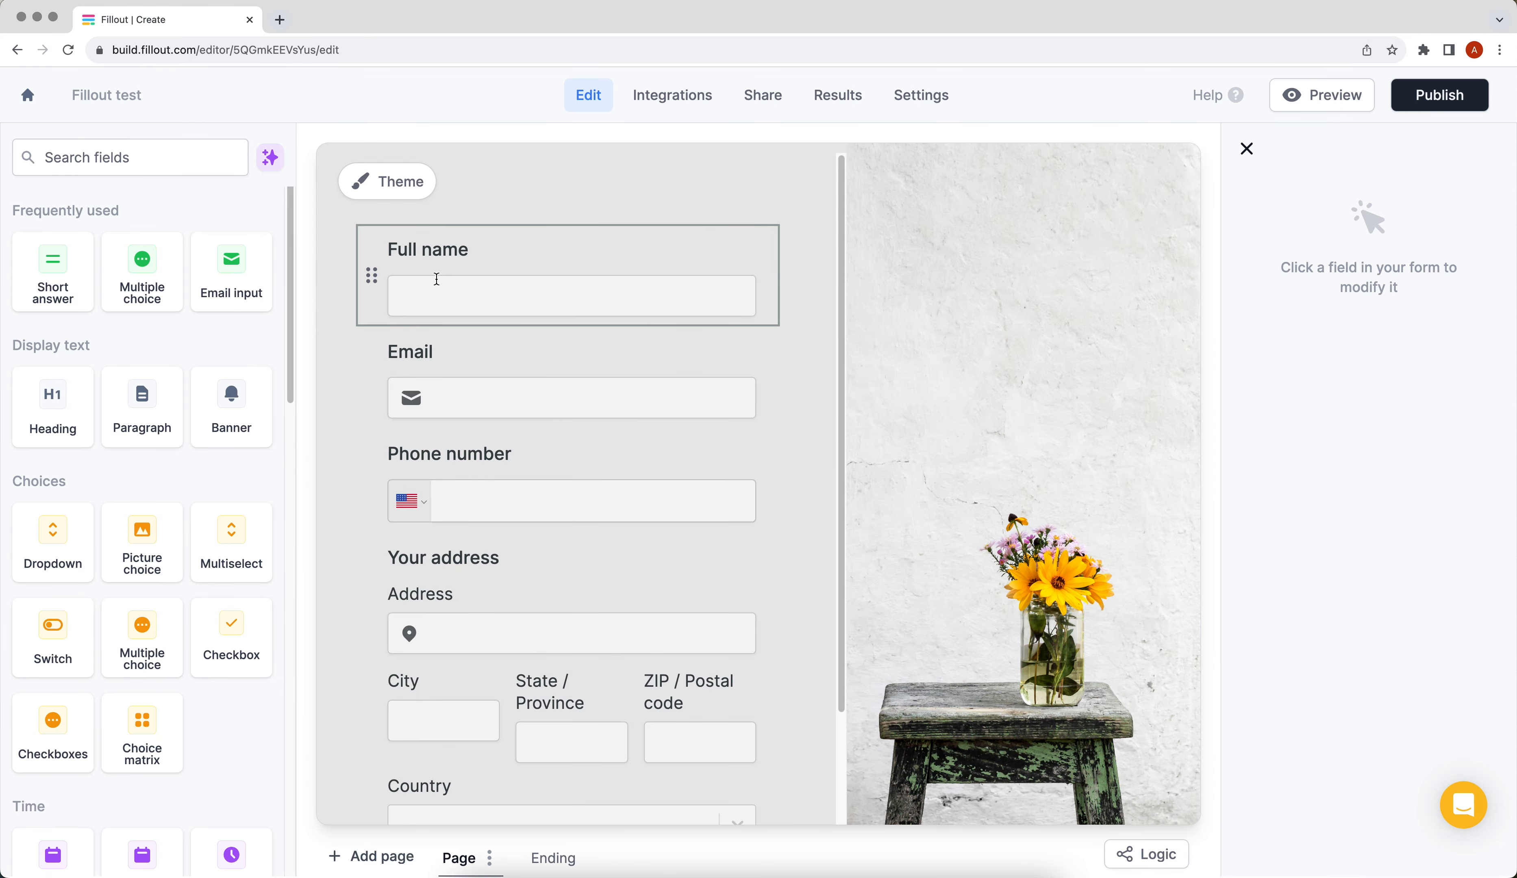
pyautogui.click(677, 106)
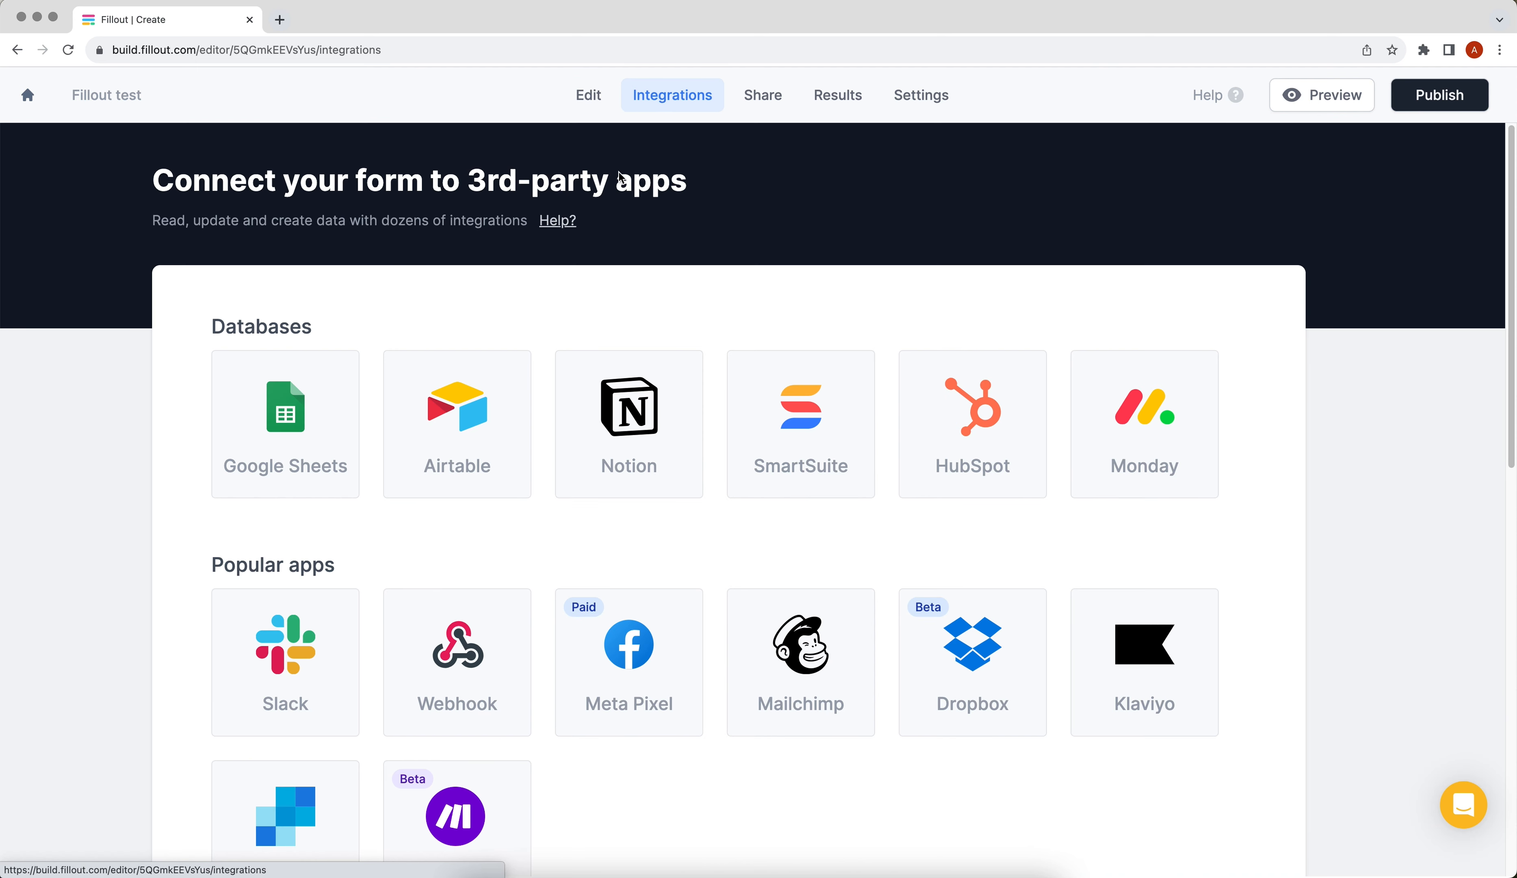
pyautogui.click(471, 622)
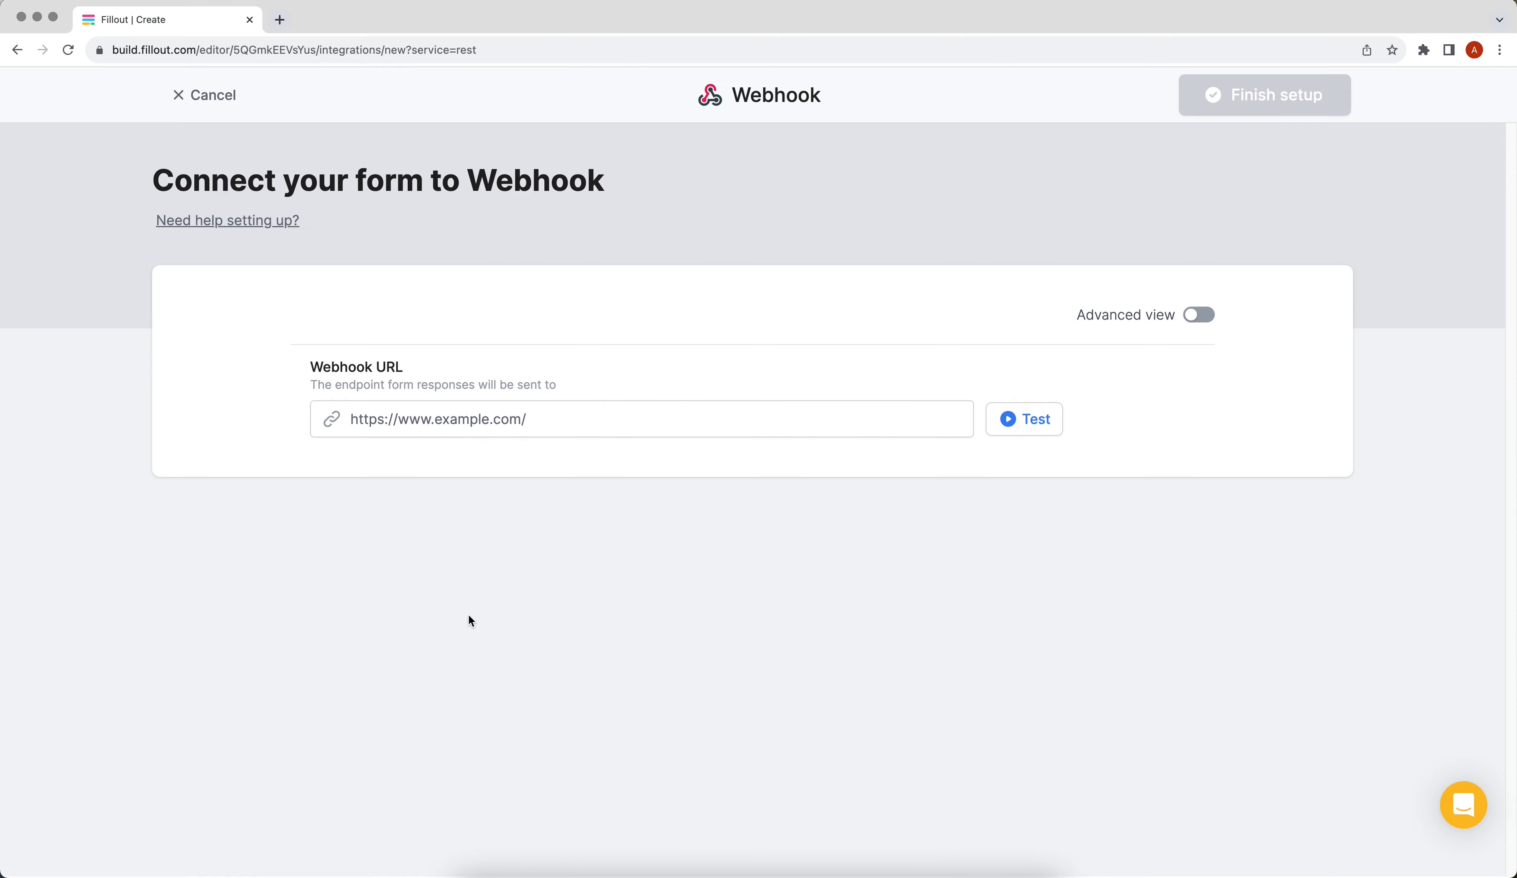
# Paste the ApiX-Drive URL as the webhook endpoint, finish setup, and submit a sample response.
pyautogui.rightClick(369, 425)
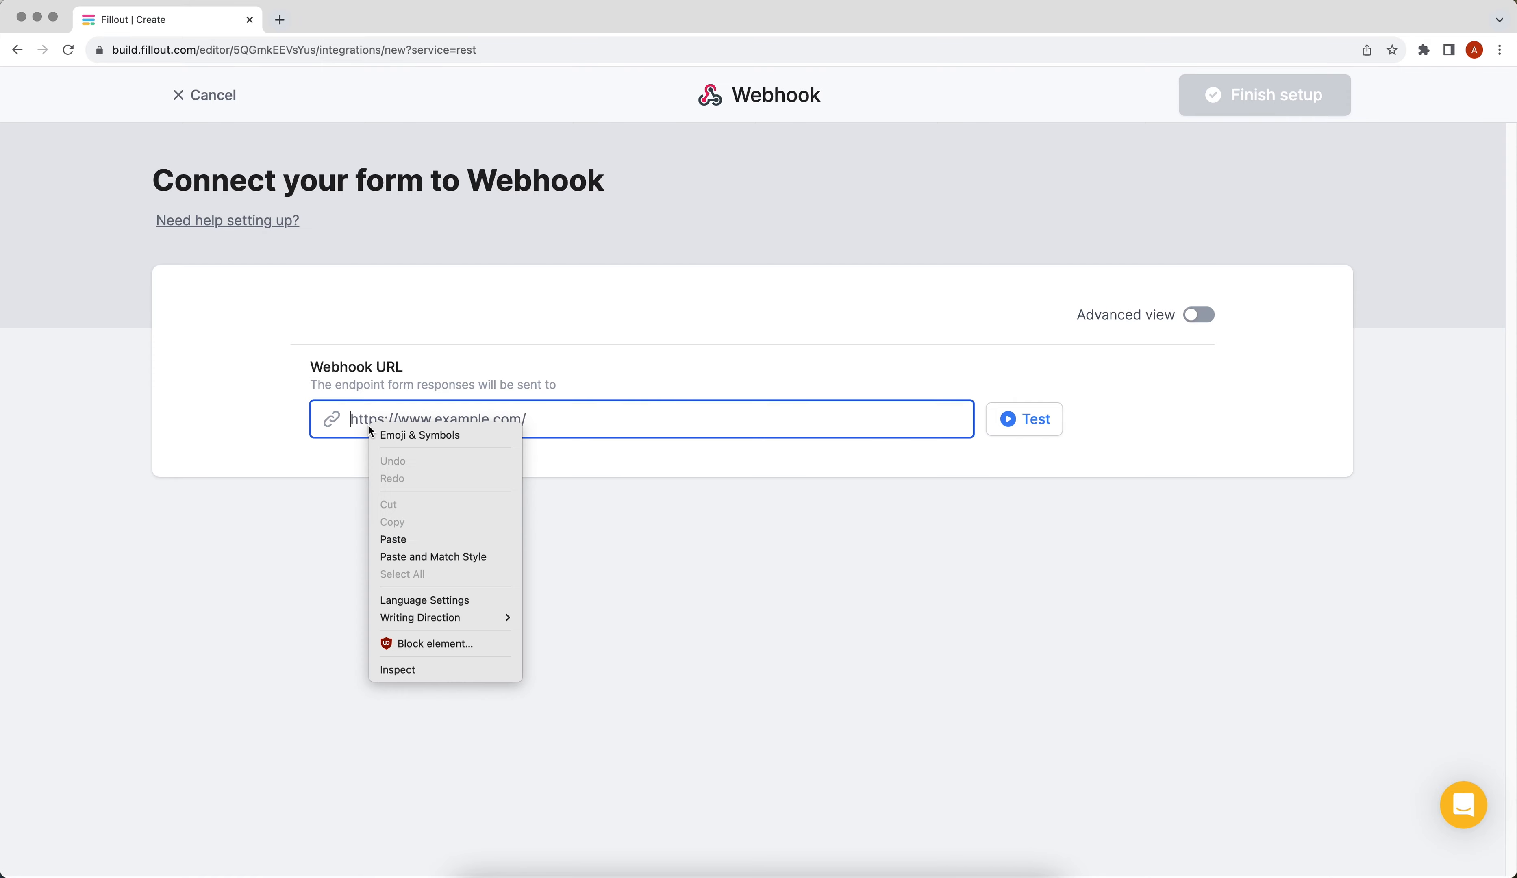
pyautogui.click(420, 545)
pyautogui.click(1259, 109)
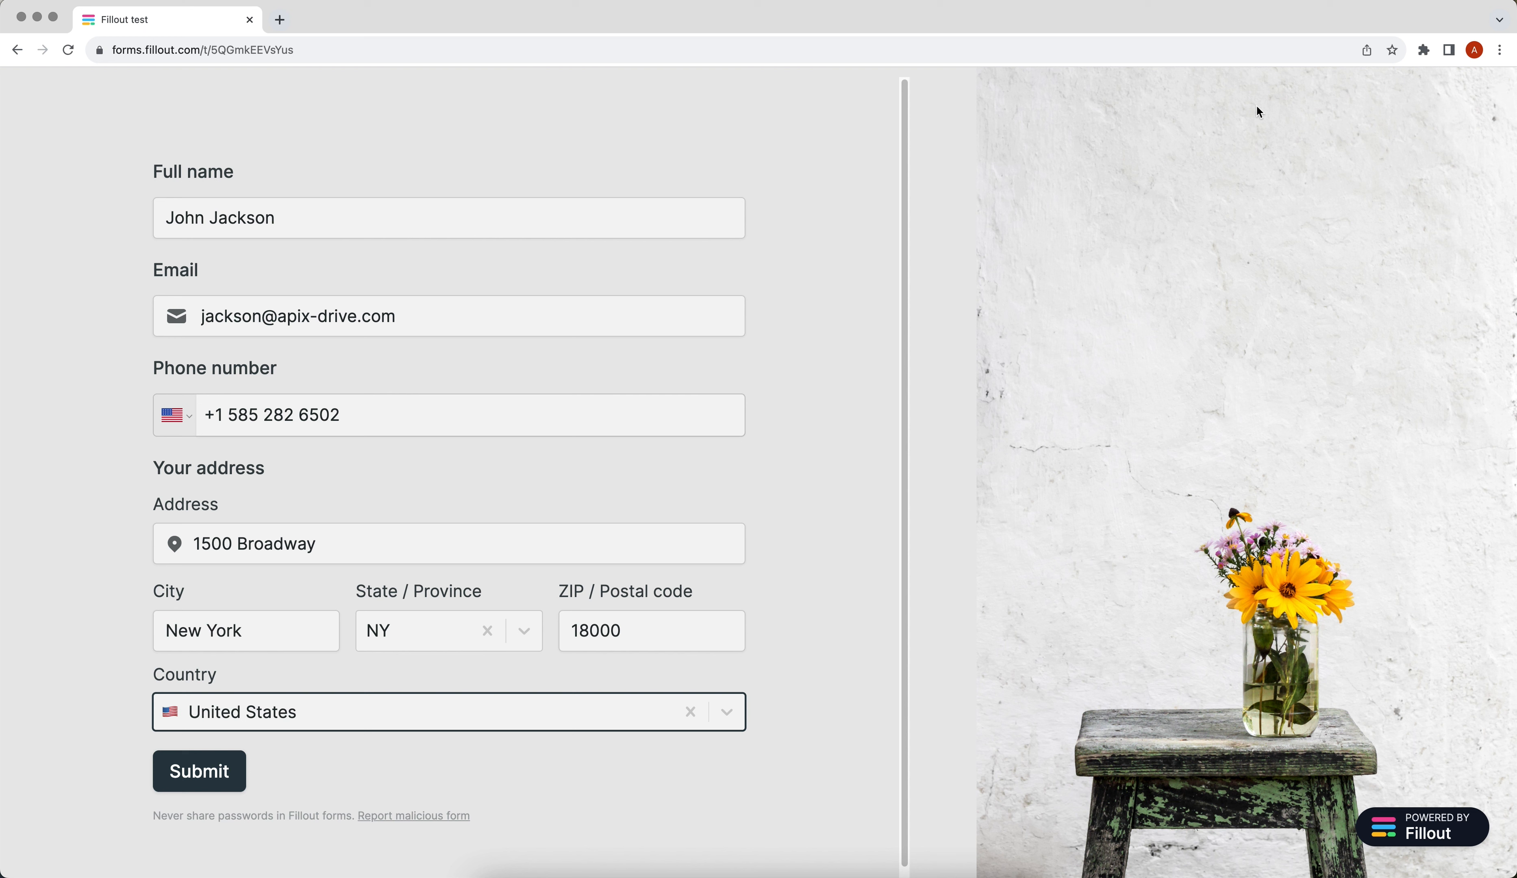
pyautogui.click(211, 779)
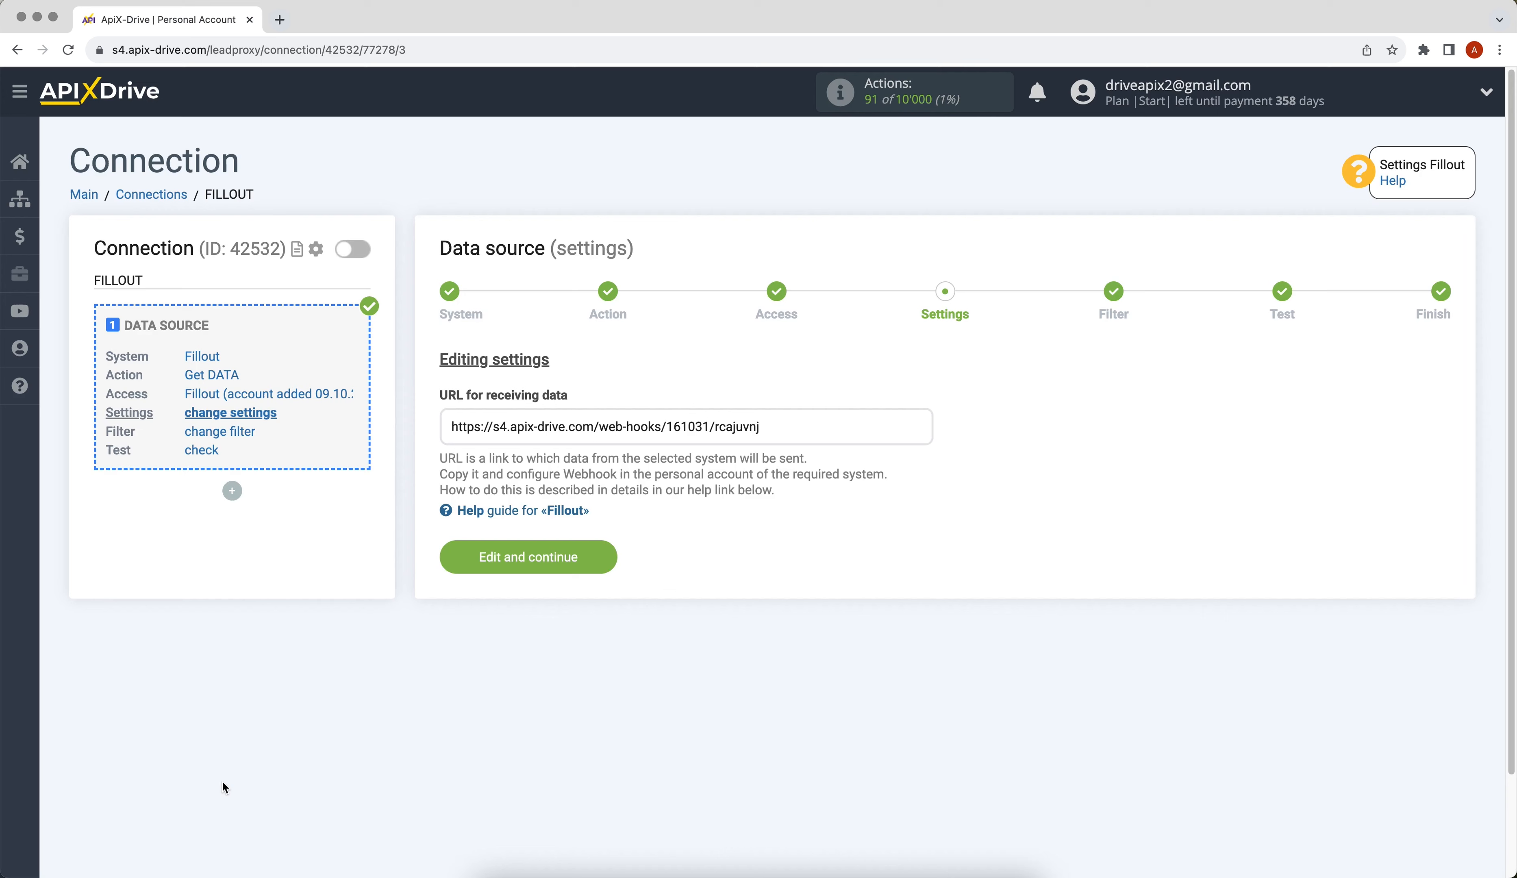
# Skip the filter, load the Fillout test submission's fields, and finish the source setup.
pyautogui.click(458, 567)
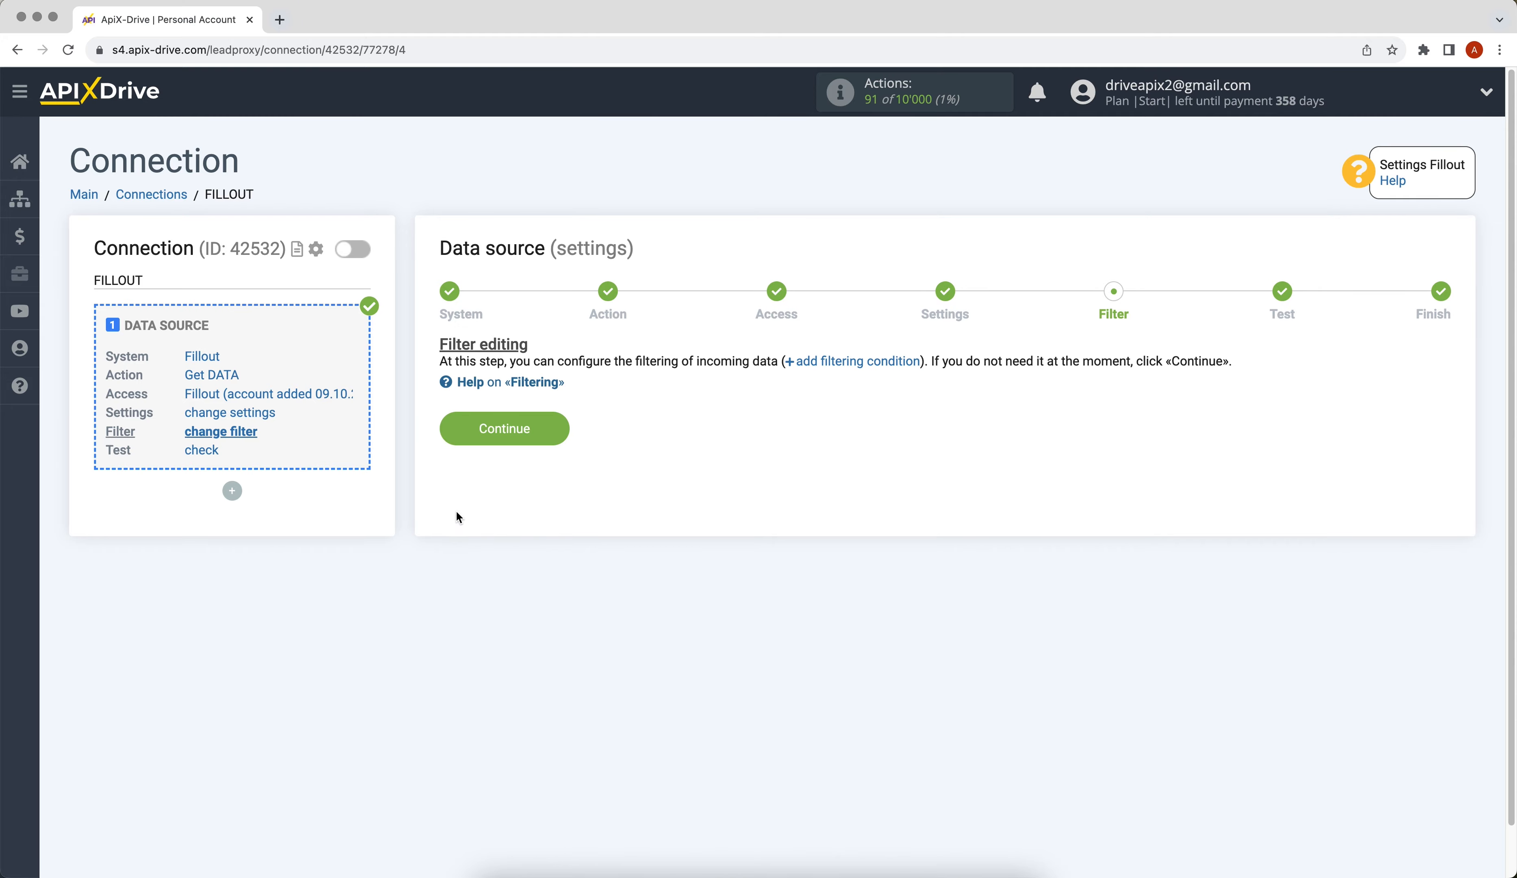
pyautogui.click(449, 440)
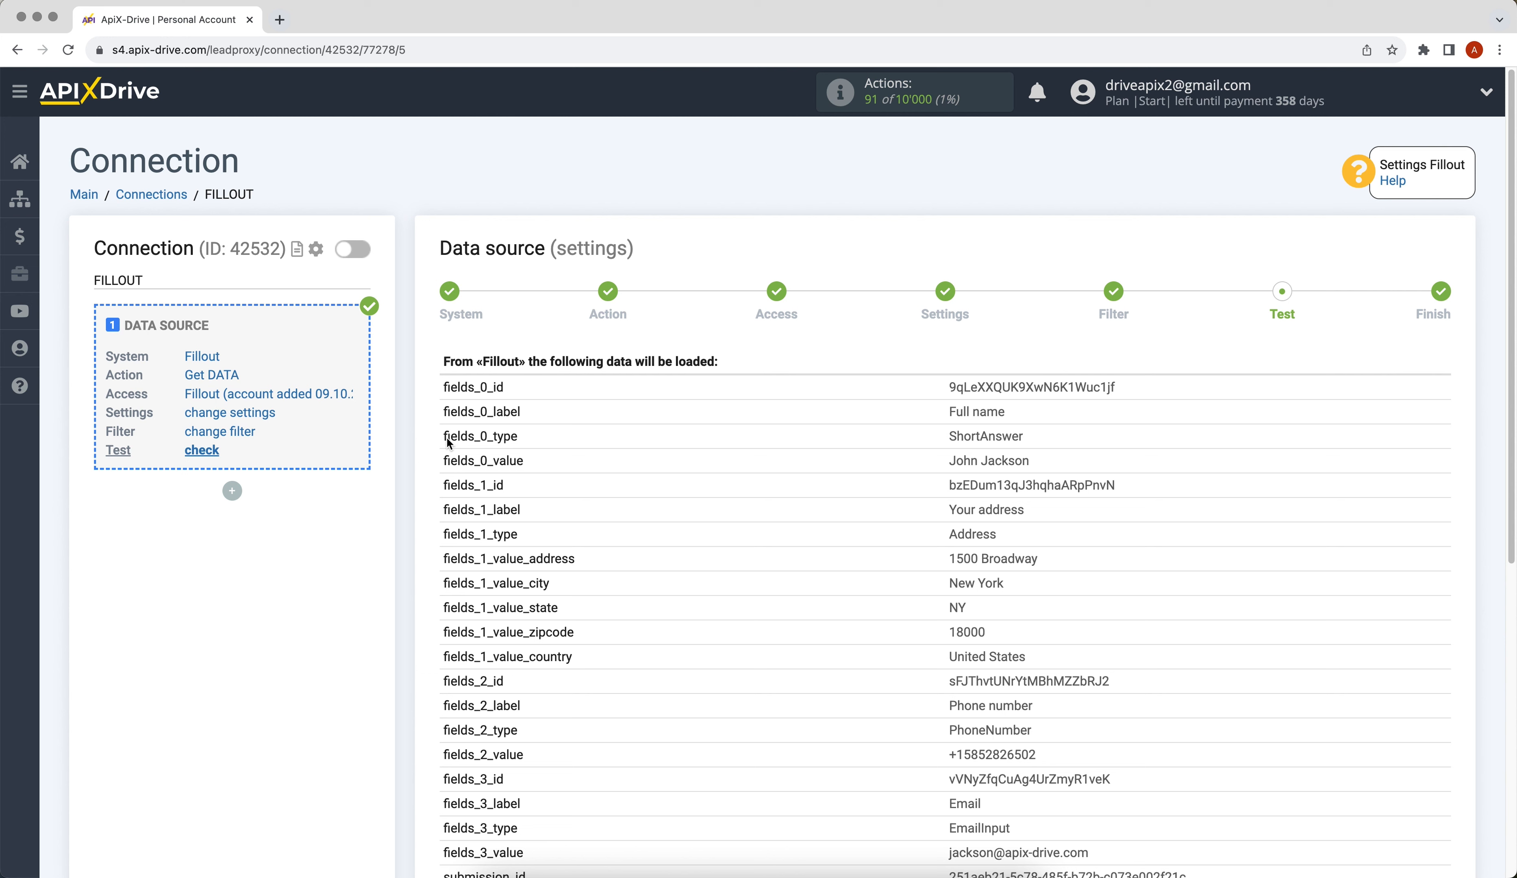
pyautogui.scroll(-10, 446, 438)
pyautogui.click(1332, 767)
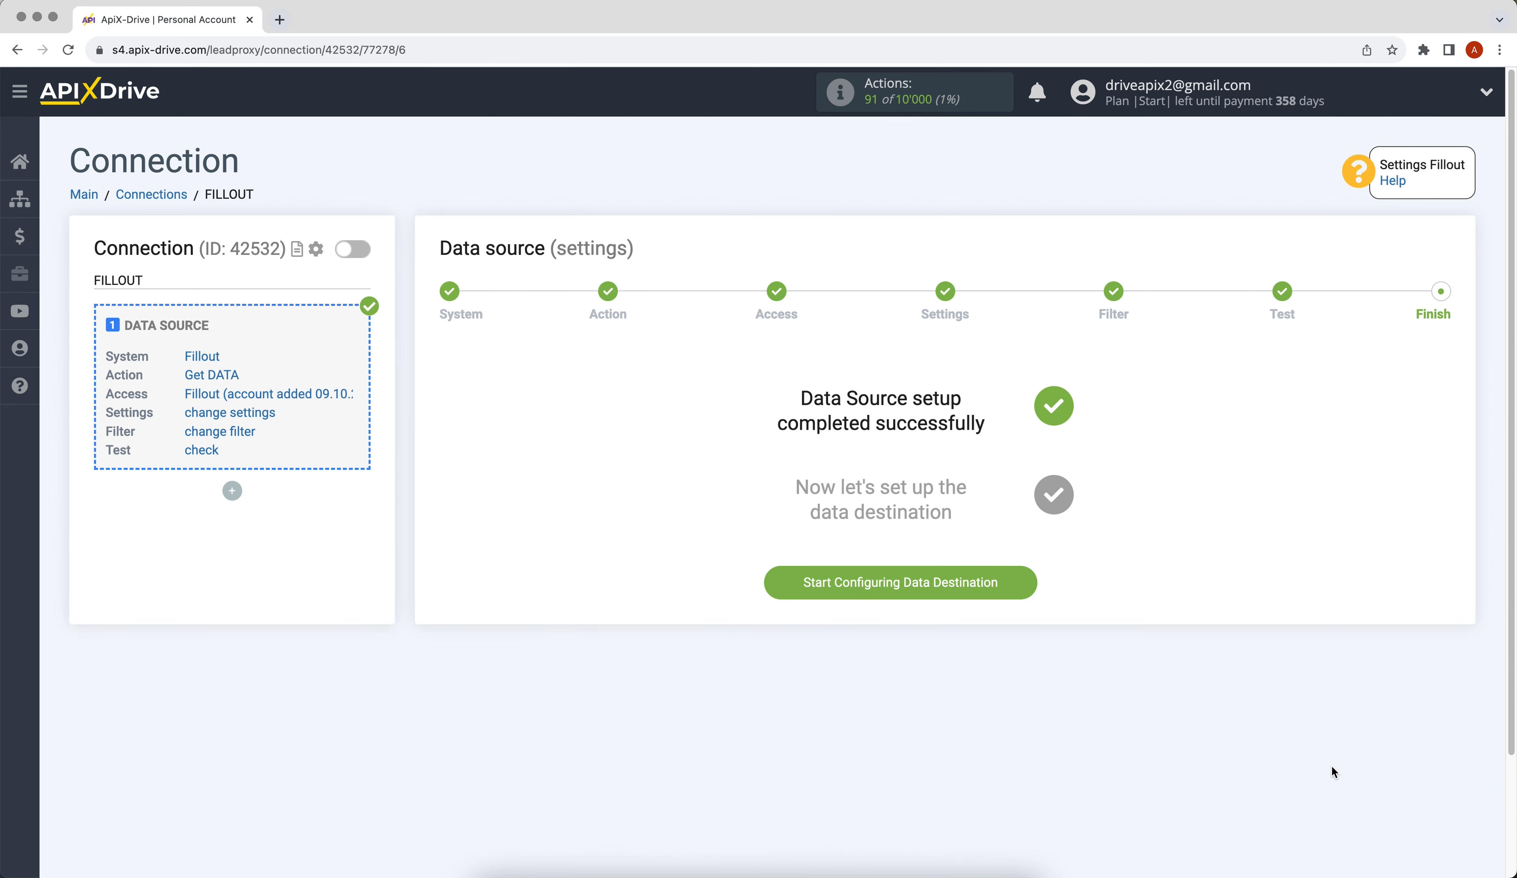
# Choose Google Sheets as the data destination system.
pyautogui.click(901, 583)
pyautogui.moveTo(877, 415); pyautogui.dragTo(881, 494)
pyautogui.click(597, 622)
pyautogui.click(464, 446)
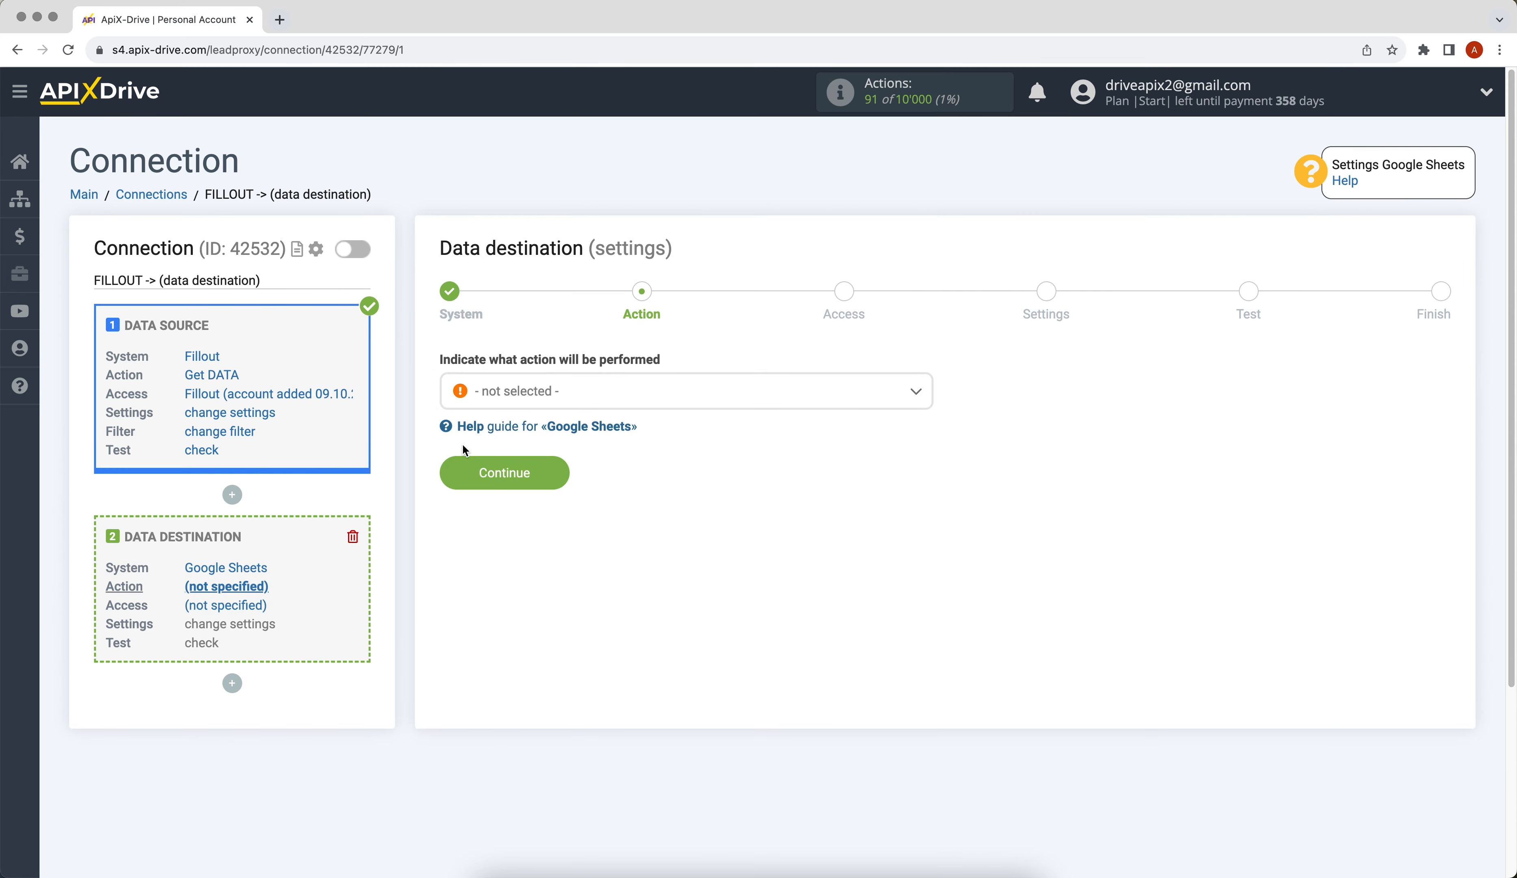
# Set the Google Sheets action to Add ROW and continue to account access.
pyautogui.click(519, 392)
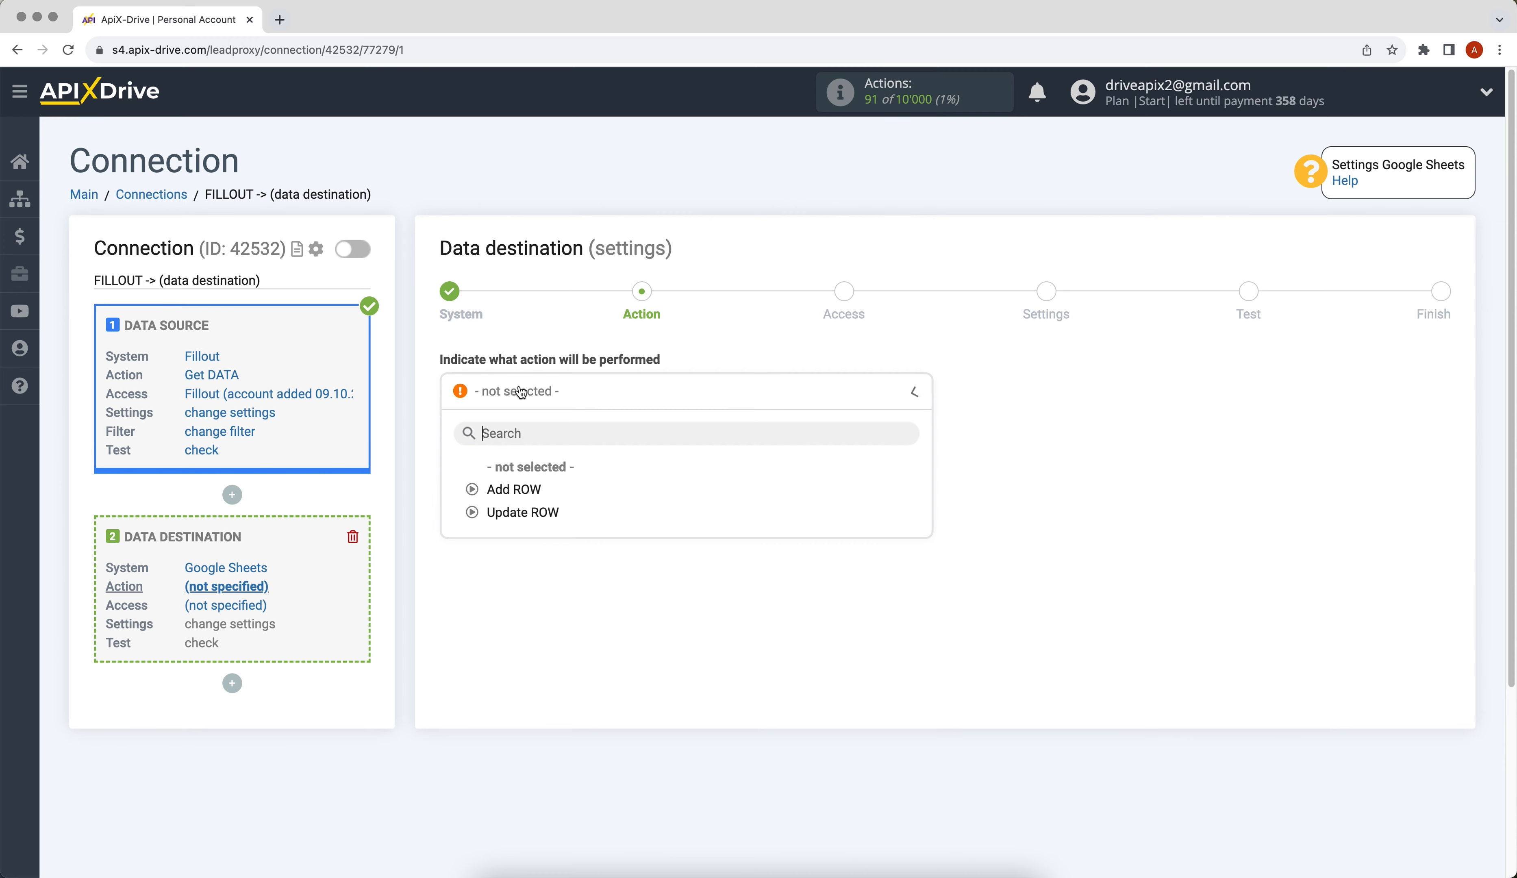
pyautogui.click(498, 489)
pyautogui.click(472, 483)
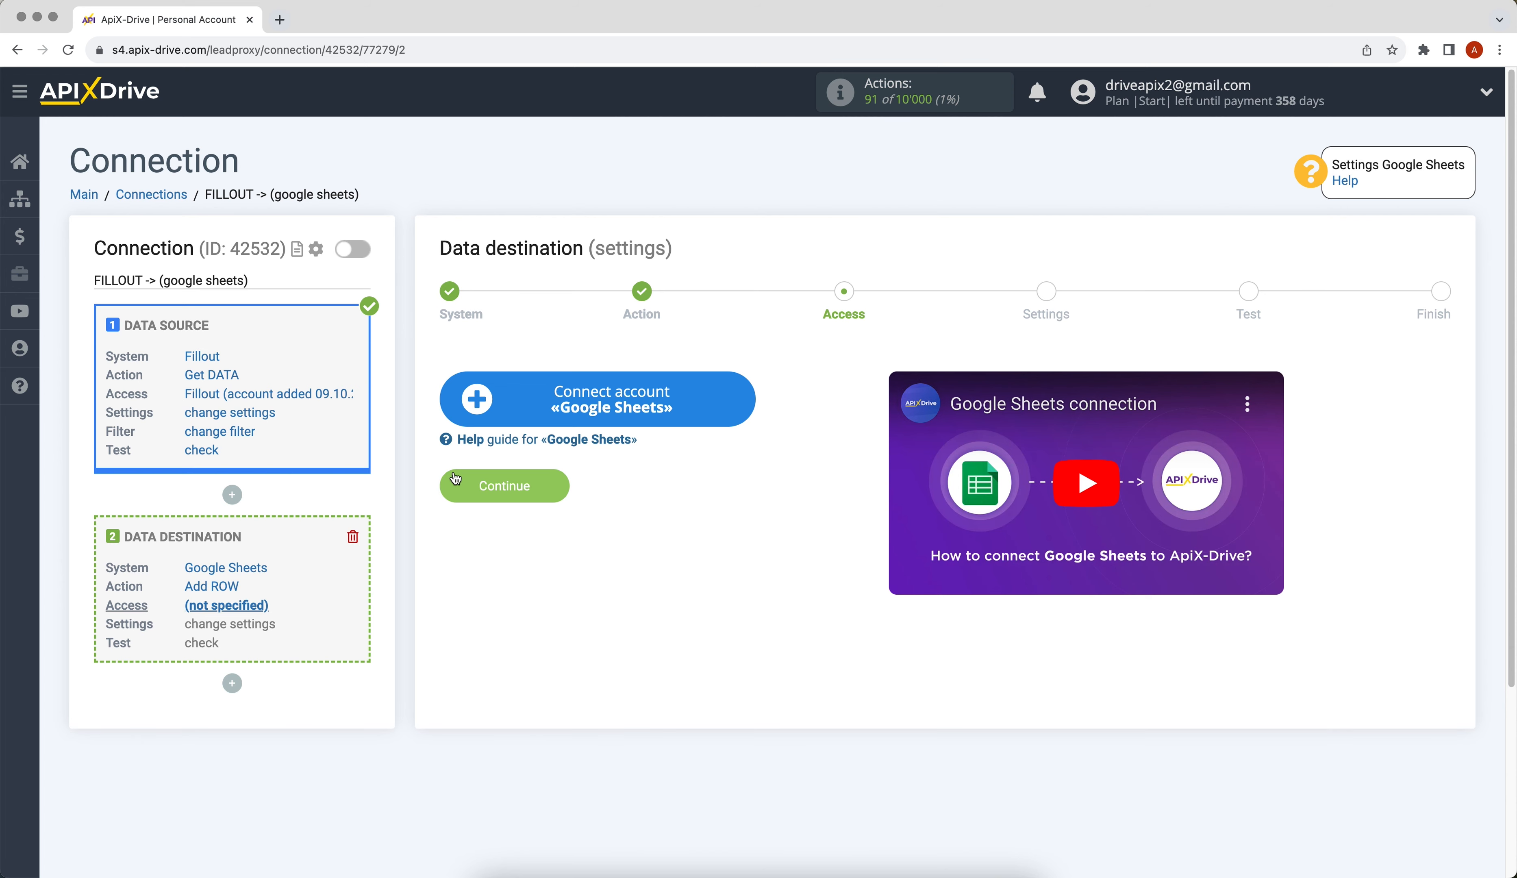
# Sign in with the Google account's email and password and allow ApiX-Drive access.
pyautogui.click(473, 410)
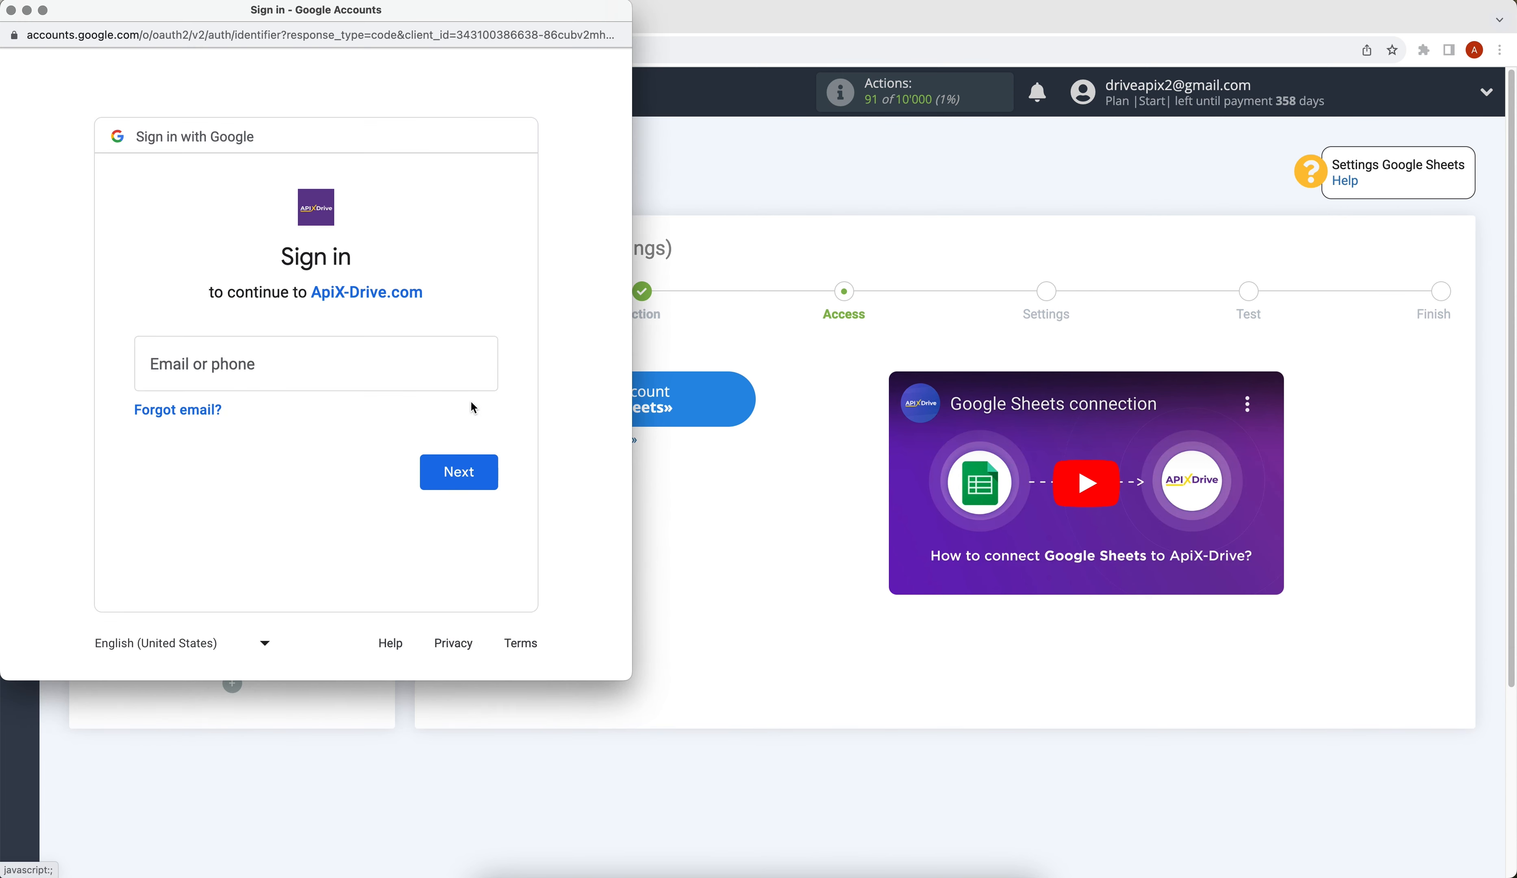
pyautogui.click(347, 372)
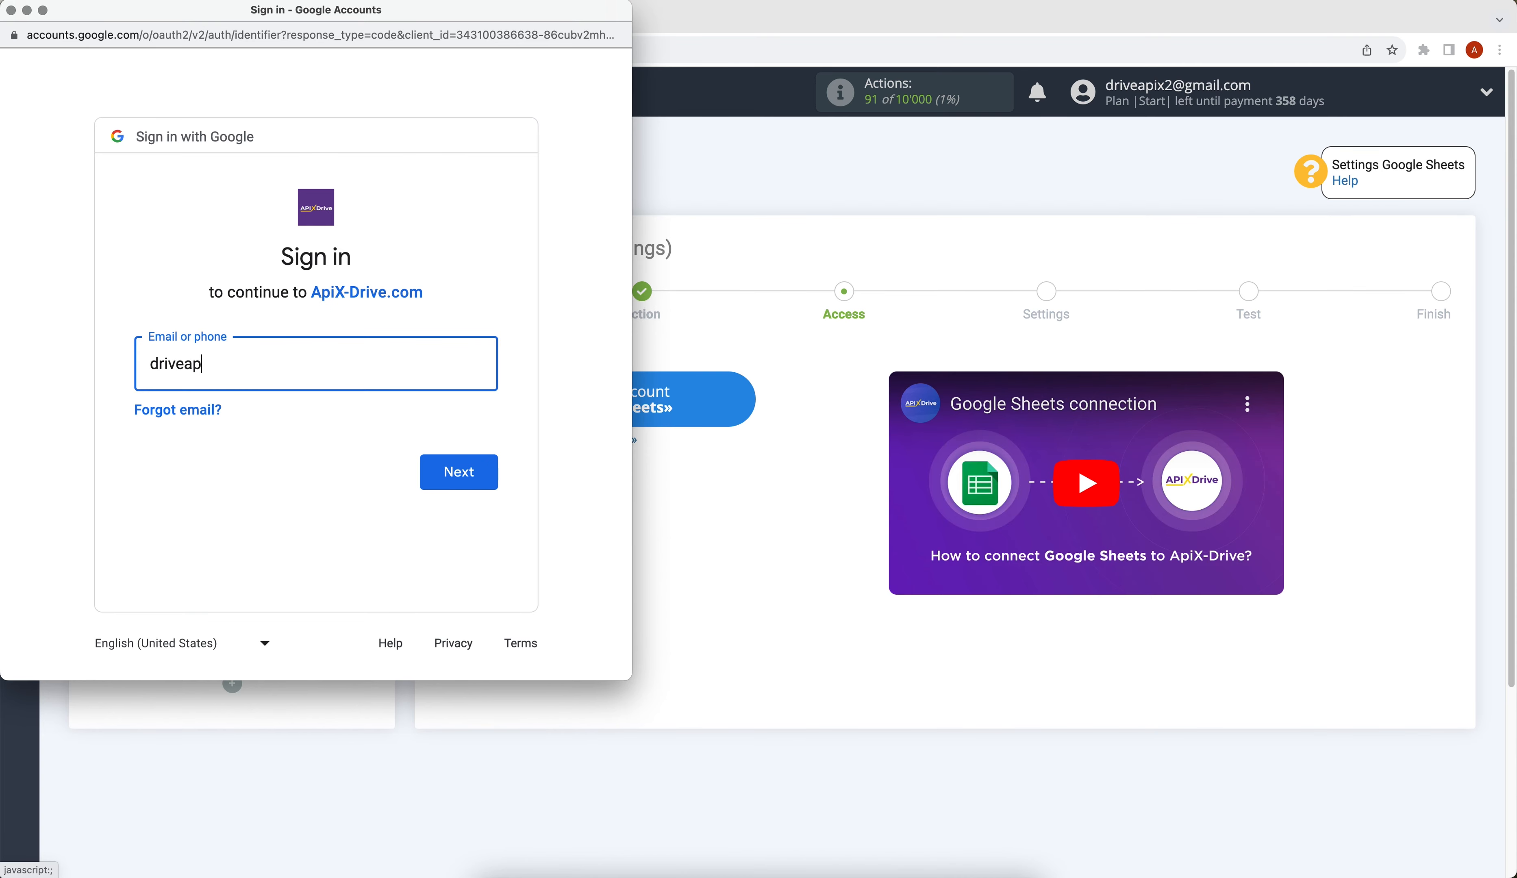
pyautogui.click(451, 471)
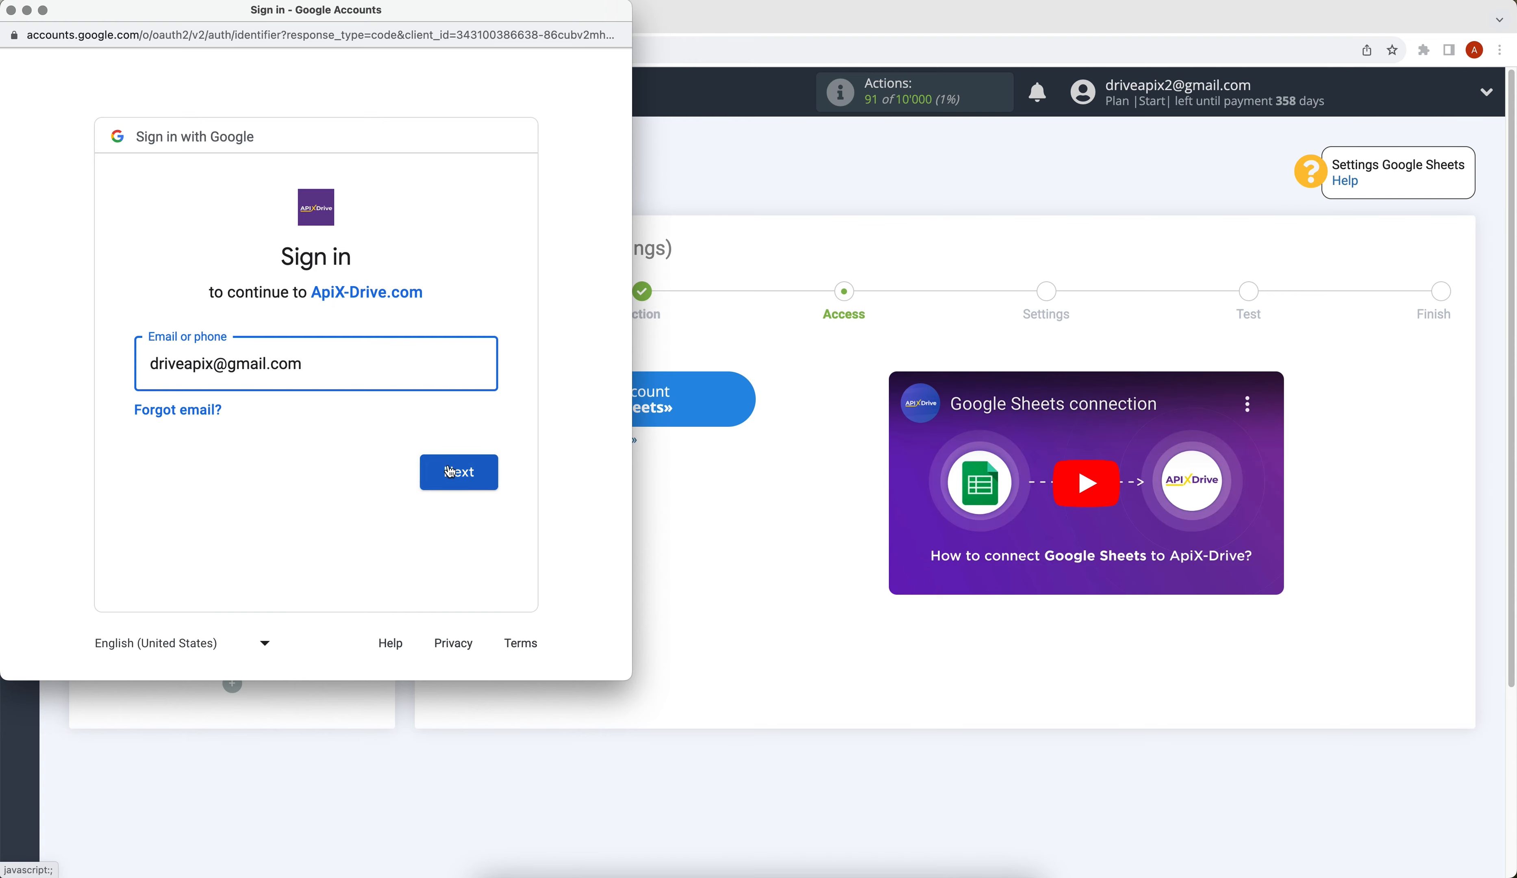
pyautogui.write('••••••••')
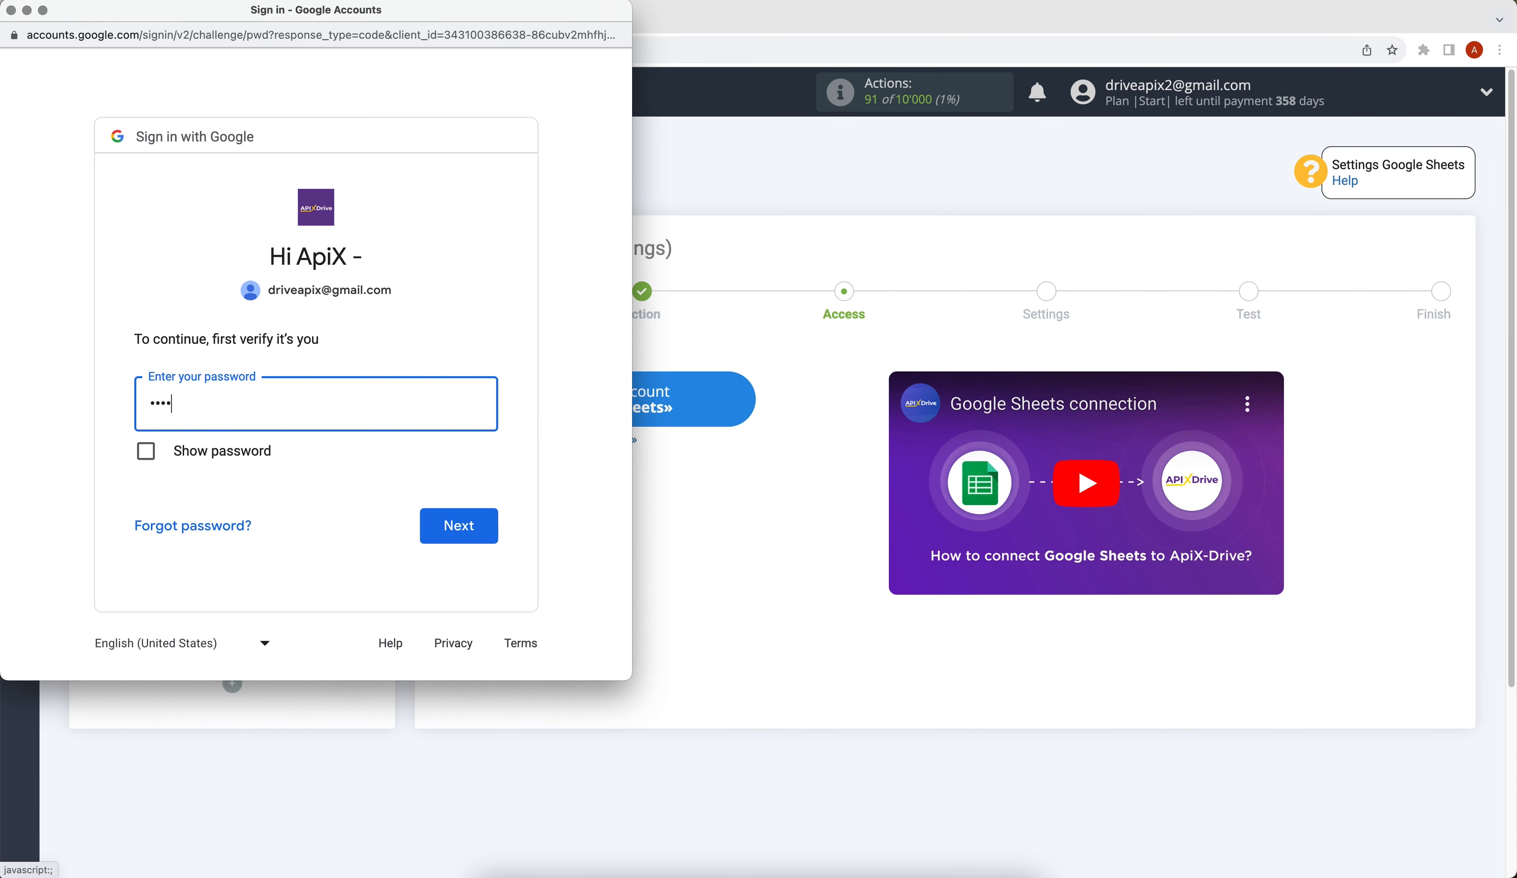
pyautogui.click(486, 514)
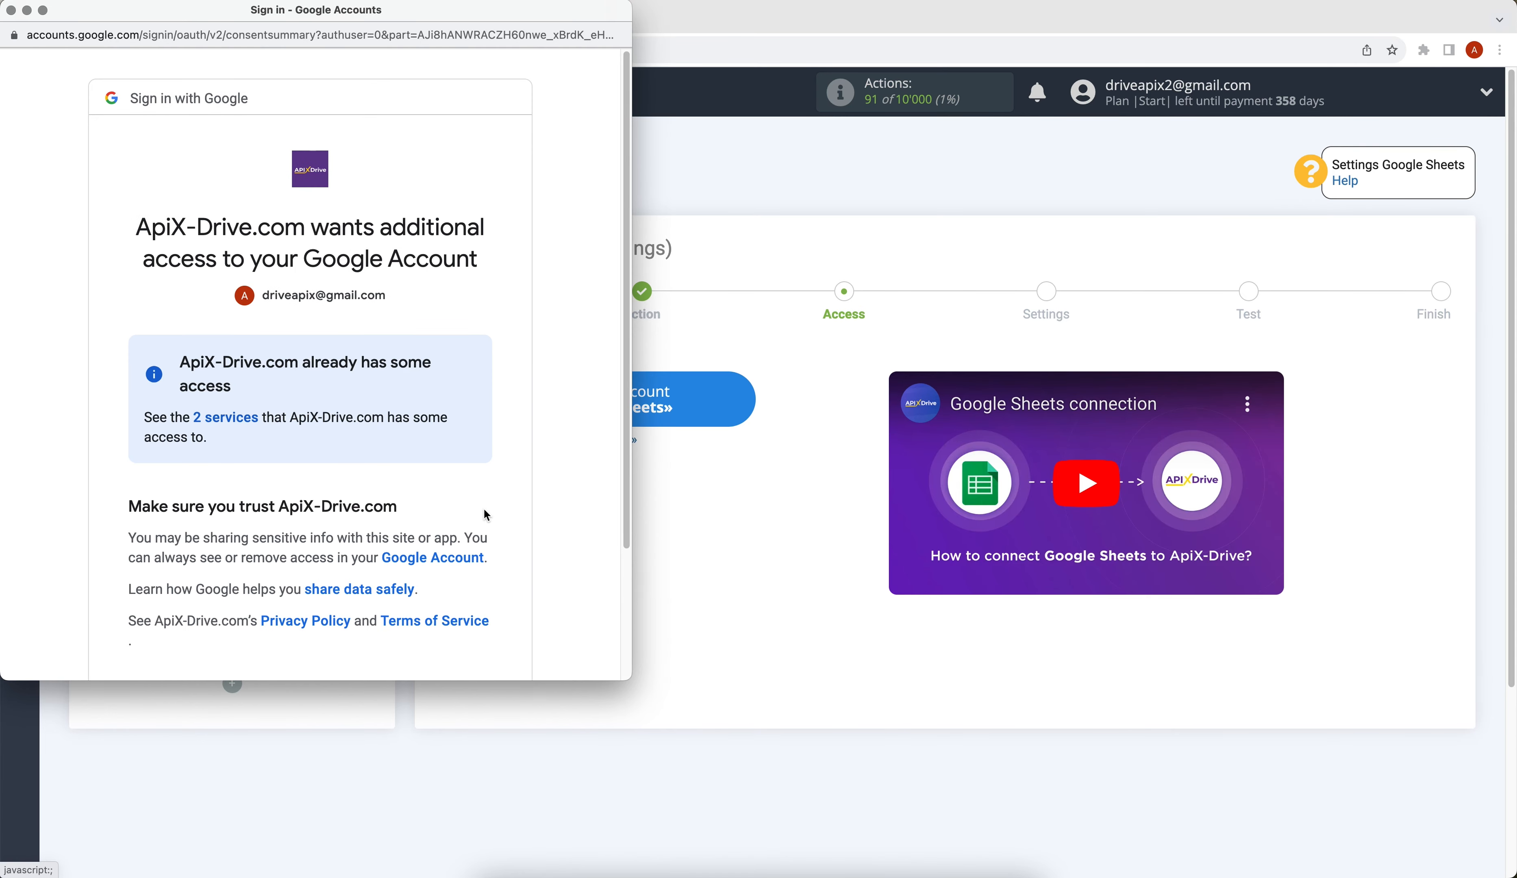
pyautogui.scroll(-3, 484, 510)
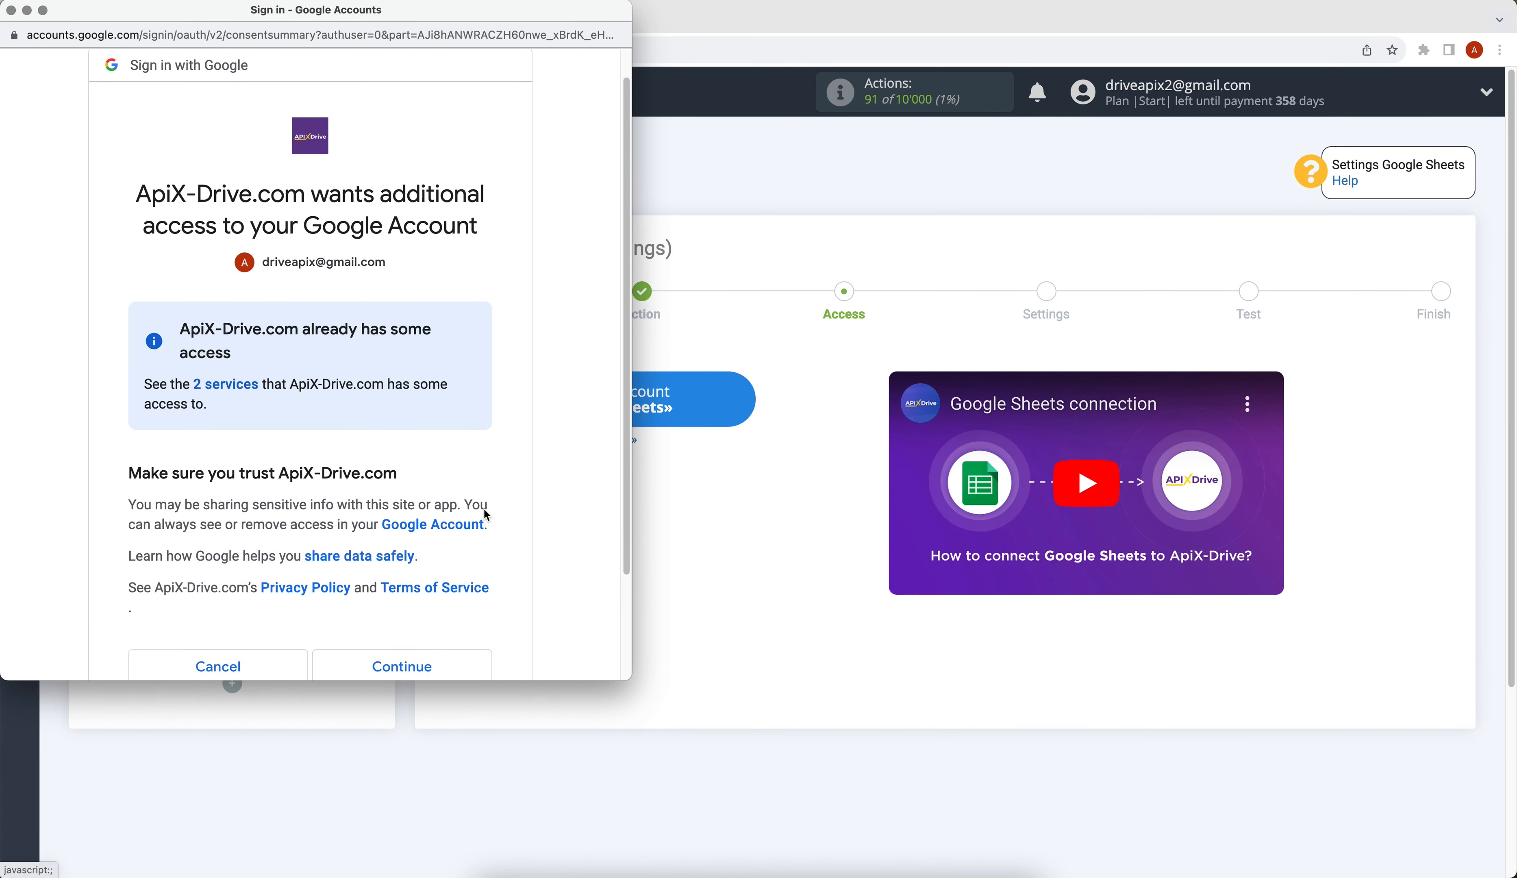
pyautogui.click(468, 605)
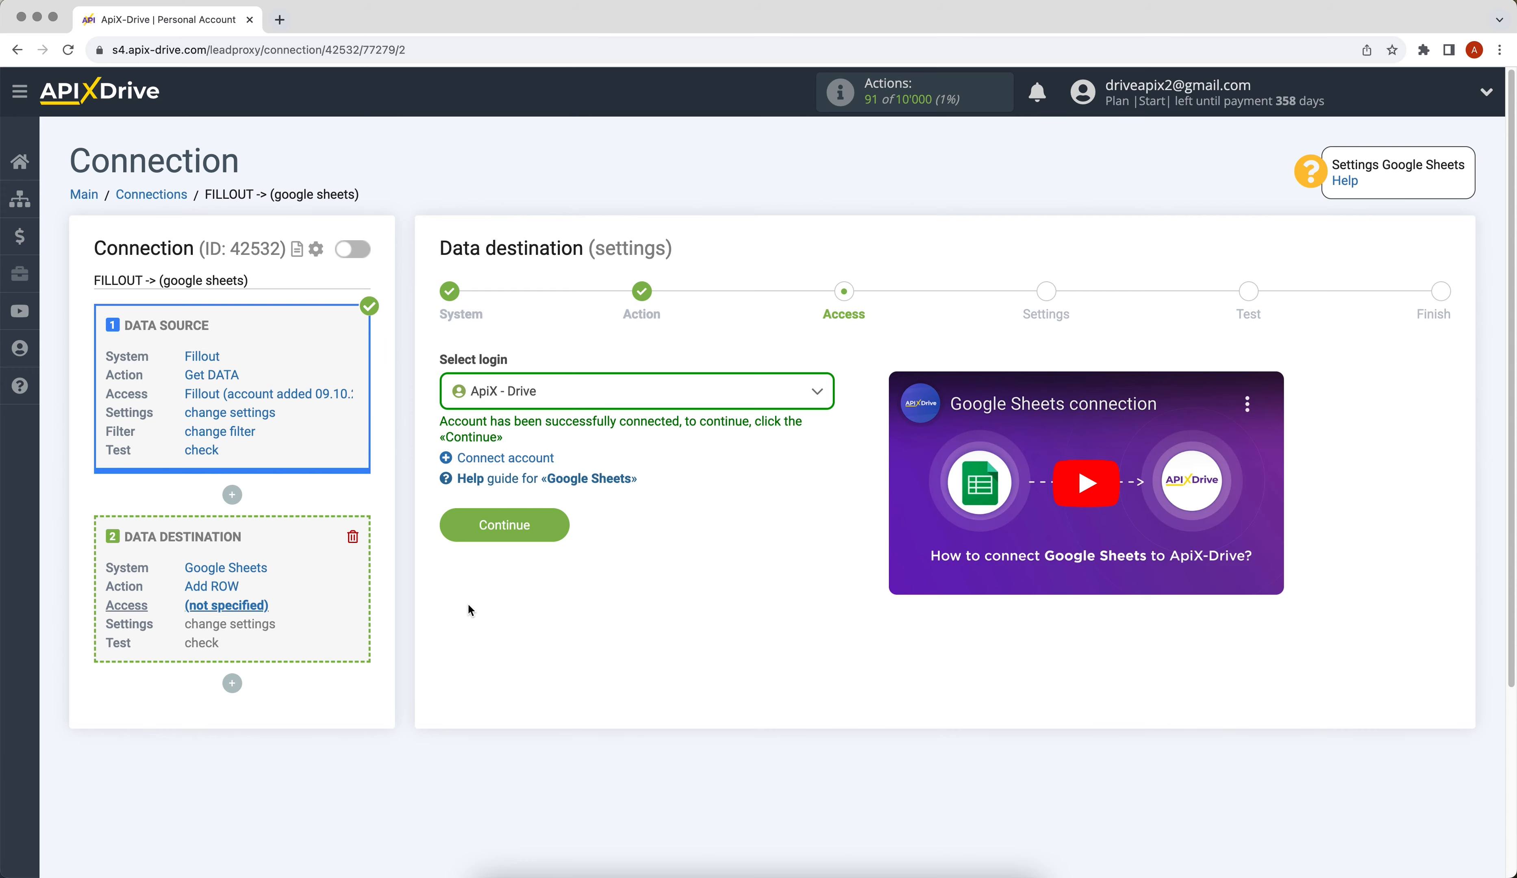
# Select the ApiX - Drive Google login and continue to destination settings.
pyautogui.click(568, 400)
pyautogui.click(560, 513)
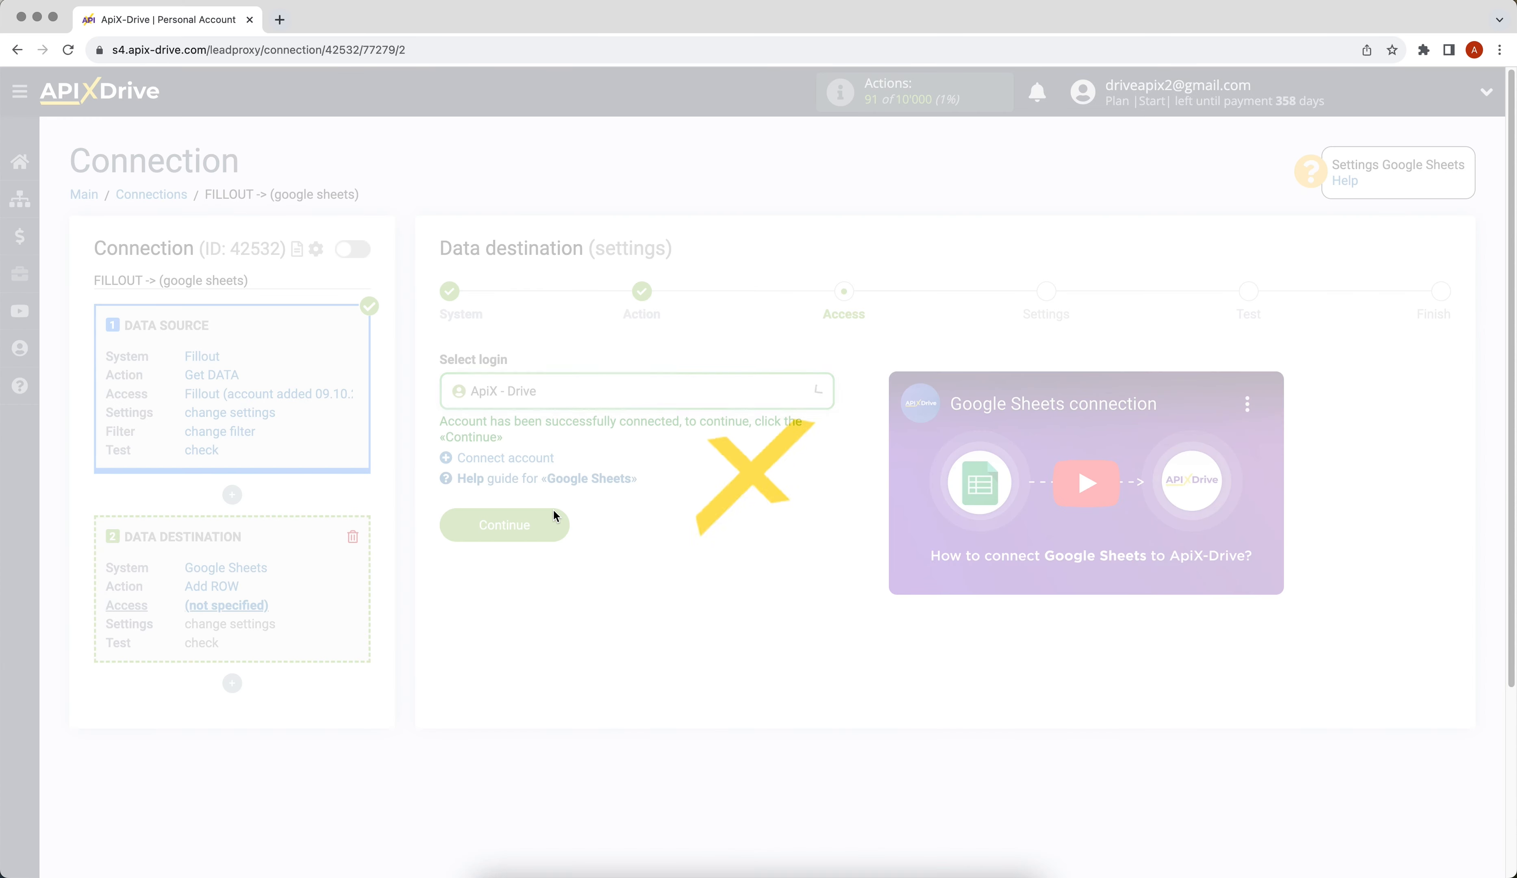
pyautogui.click(445, 526)
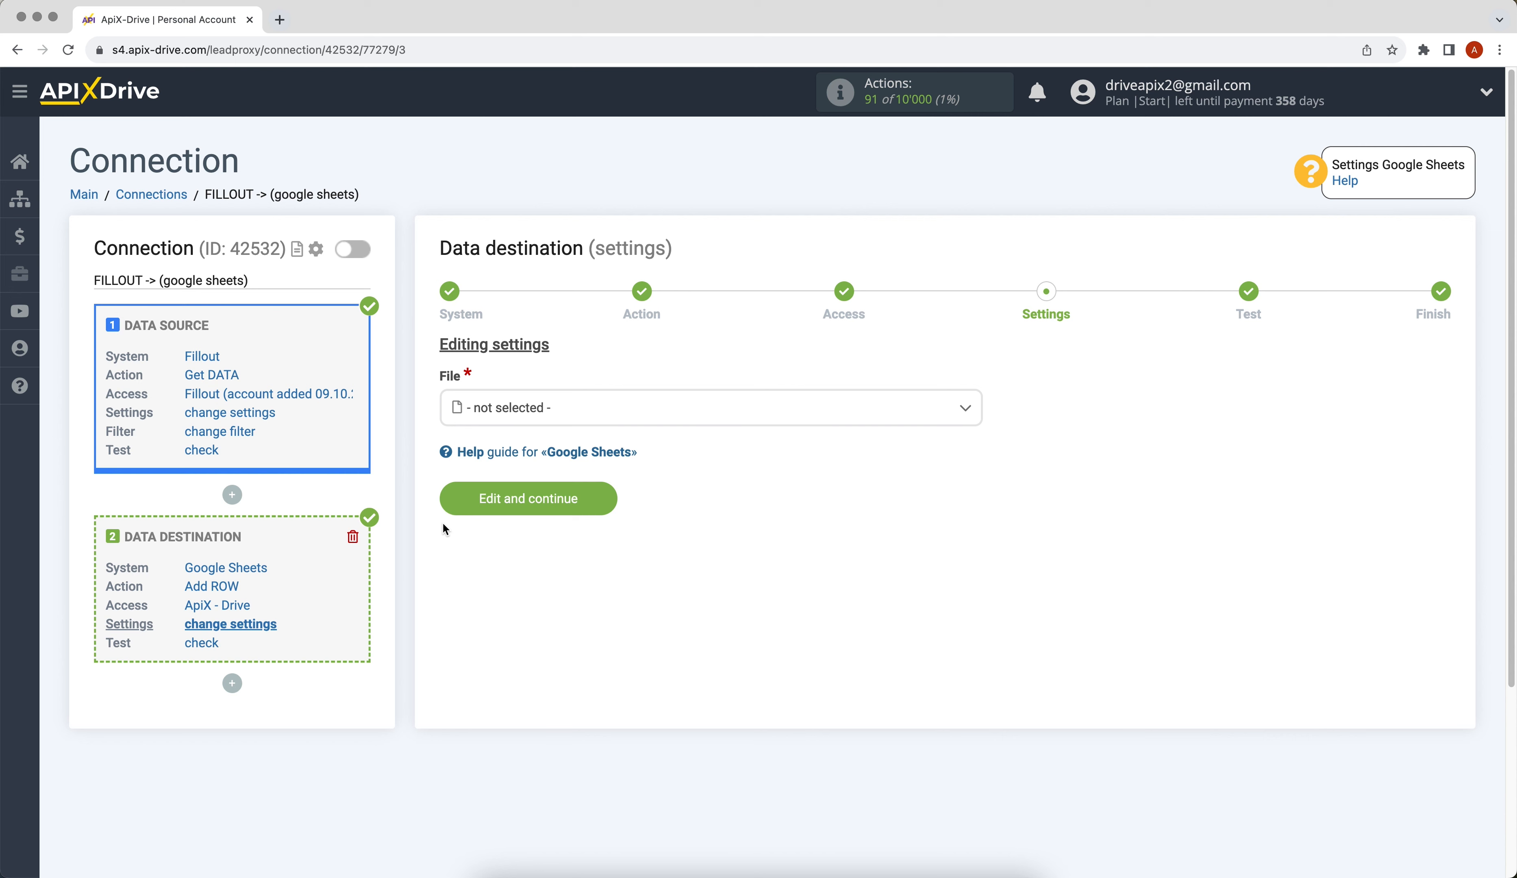
# Target the ApiX-Drive spreadsheet file and its sheet 1.
pyautogui.click(545, 420)
pyautogui.click(524, 509)
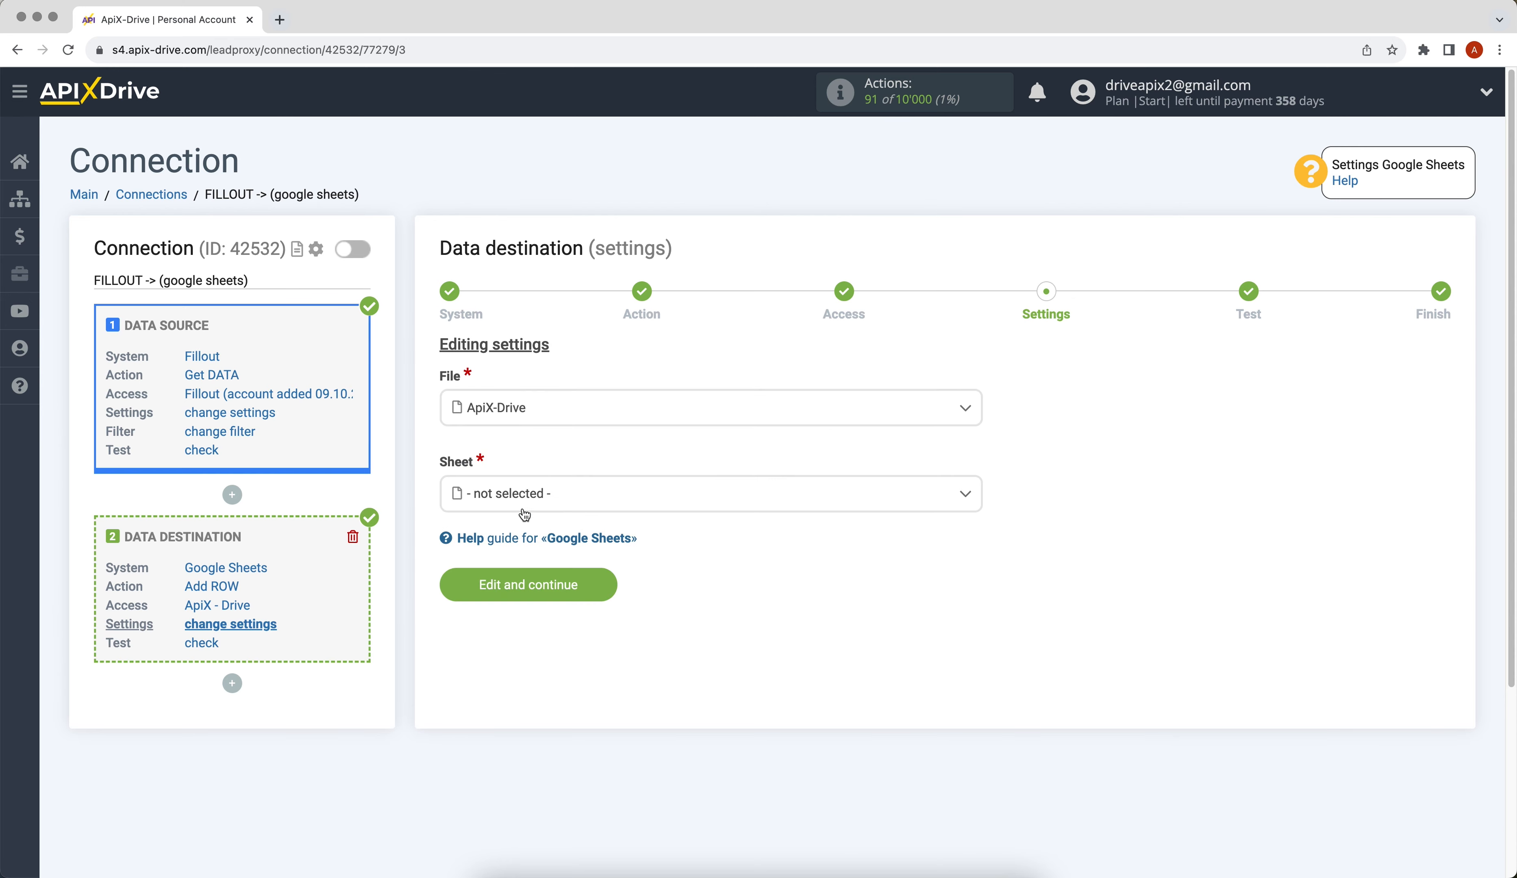
pyautogui.click(484, 495)
pyautogui.click(510, 598)
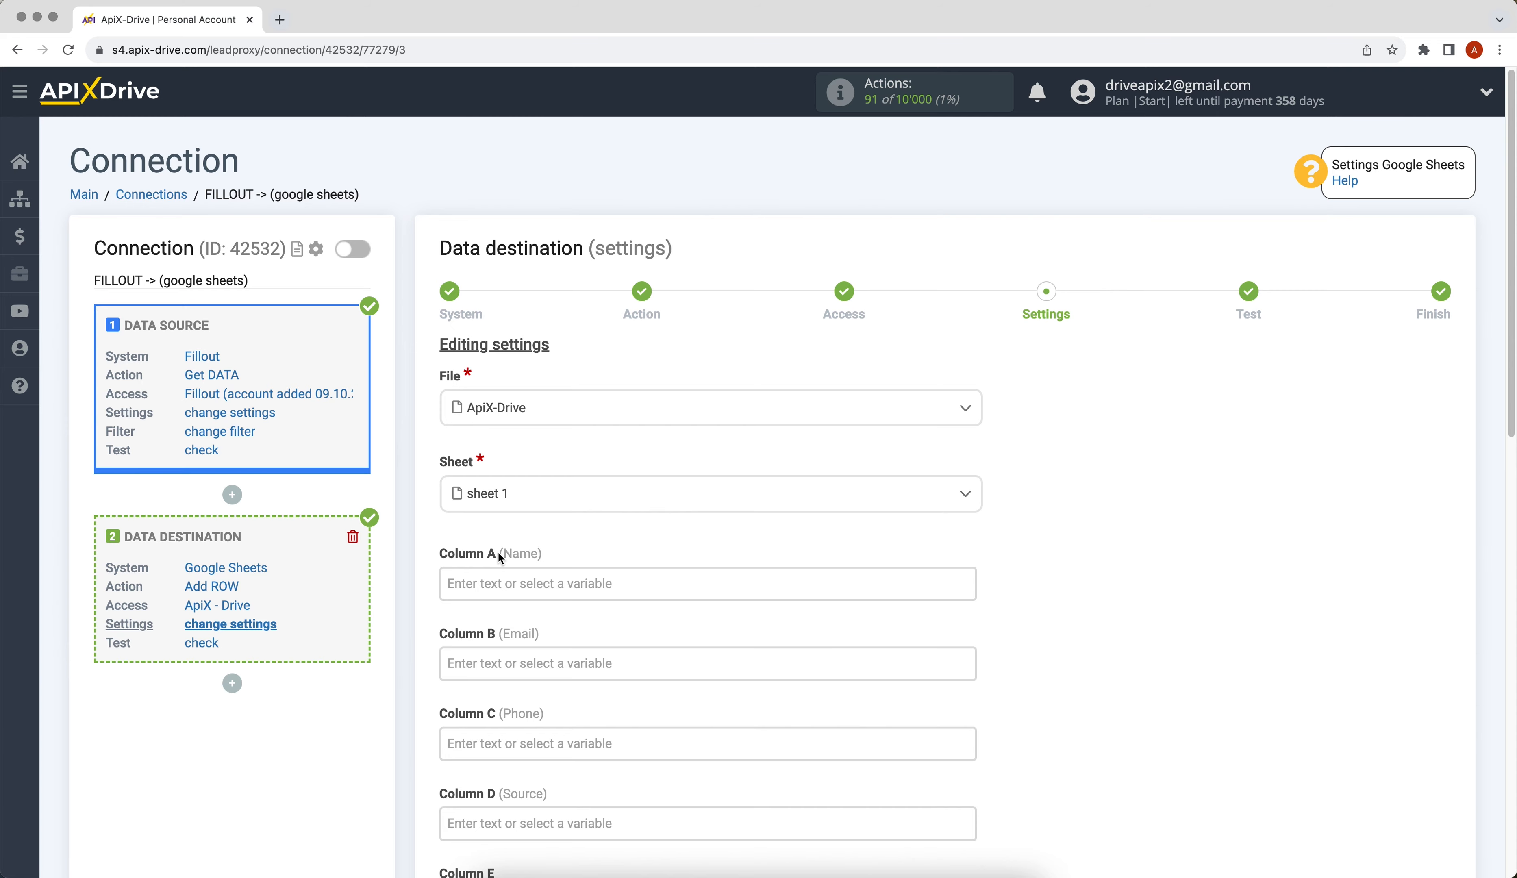
# Map Column A to the submitted full name and the following columns to Fillout fields, then save.
pyautogui.click(501, 582)
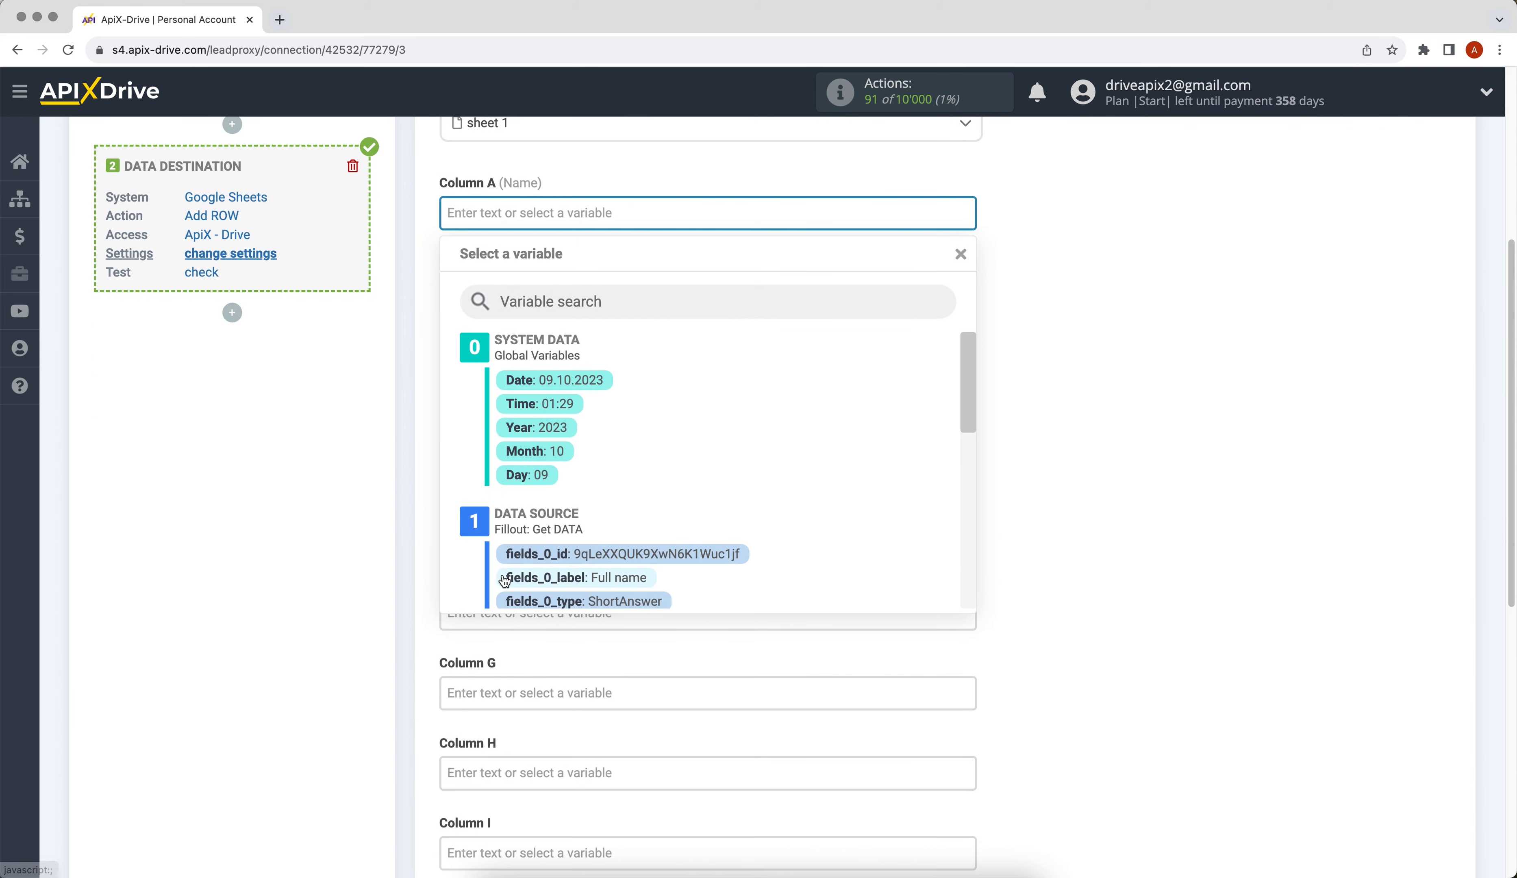
pyautogui.moveTo(973, 375); pyautogui.dragTo(846, 452)
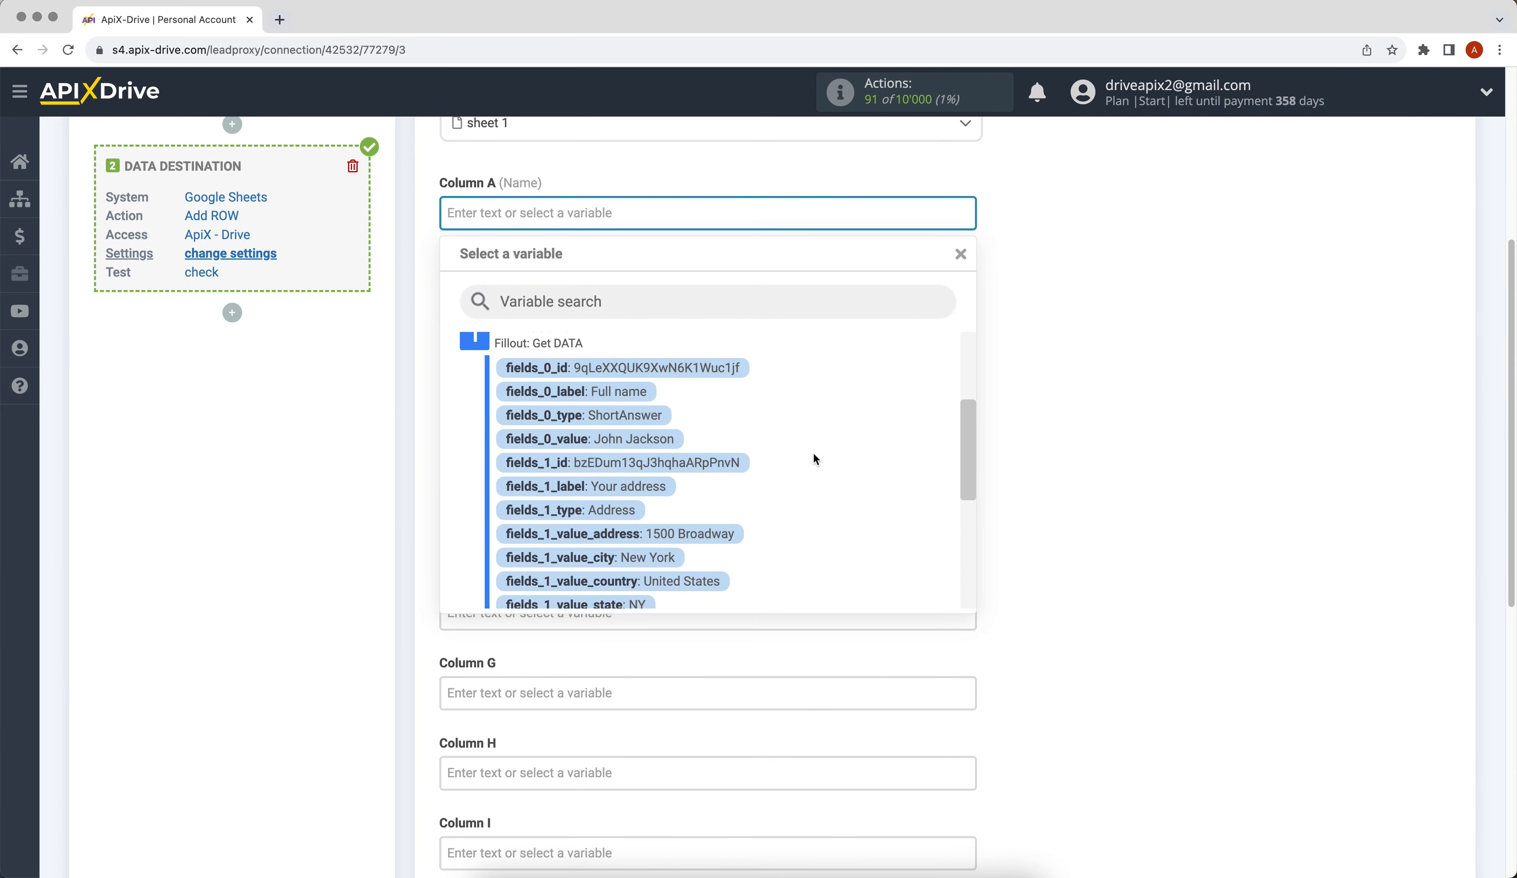
pyautogui.click(664, 439)
pyautogui.click(531, 298)
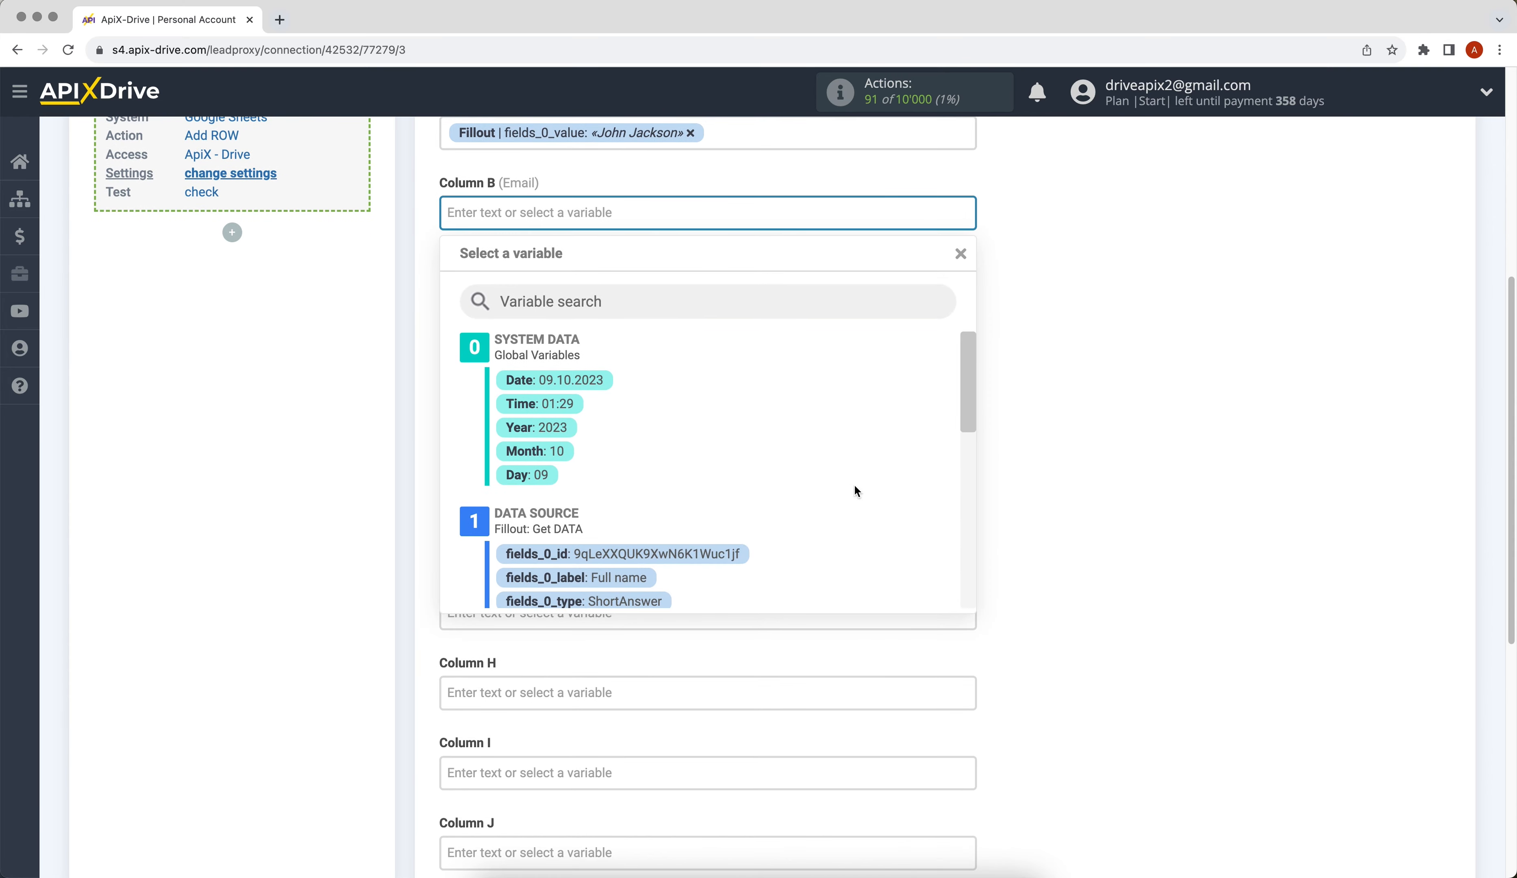
pyautogui.moveTo(963, 383); pyautogui.dragTo(967, 527)
pyautogui.click(717, 598)
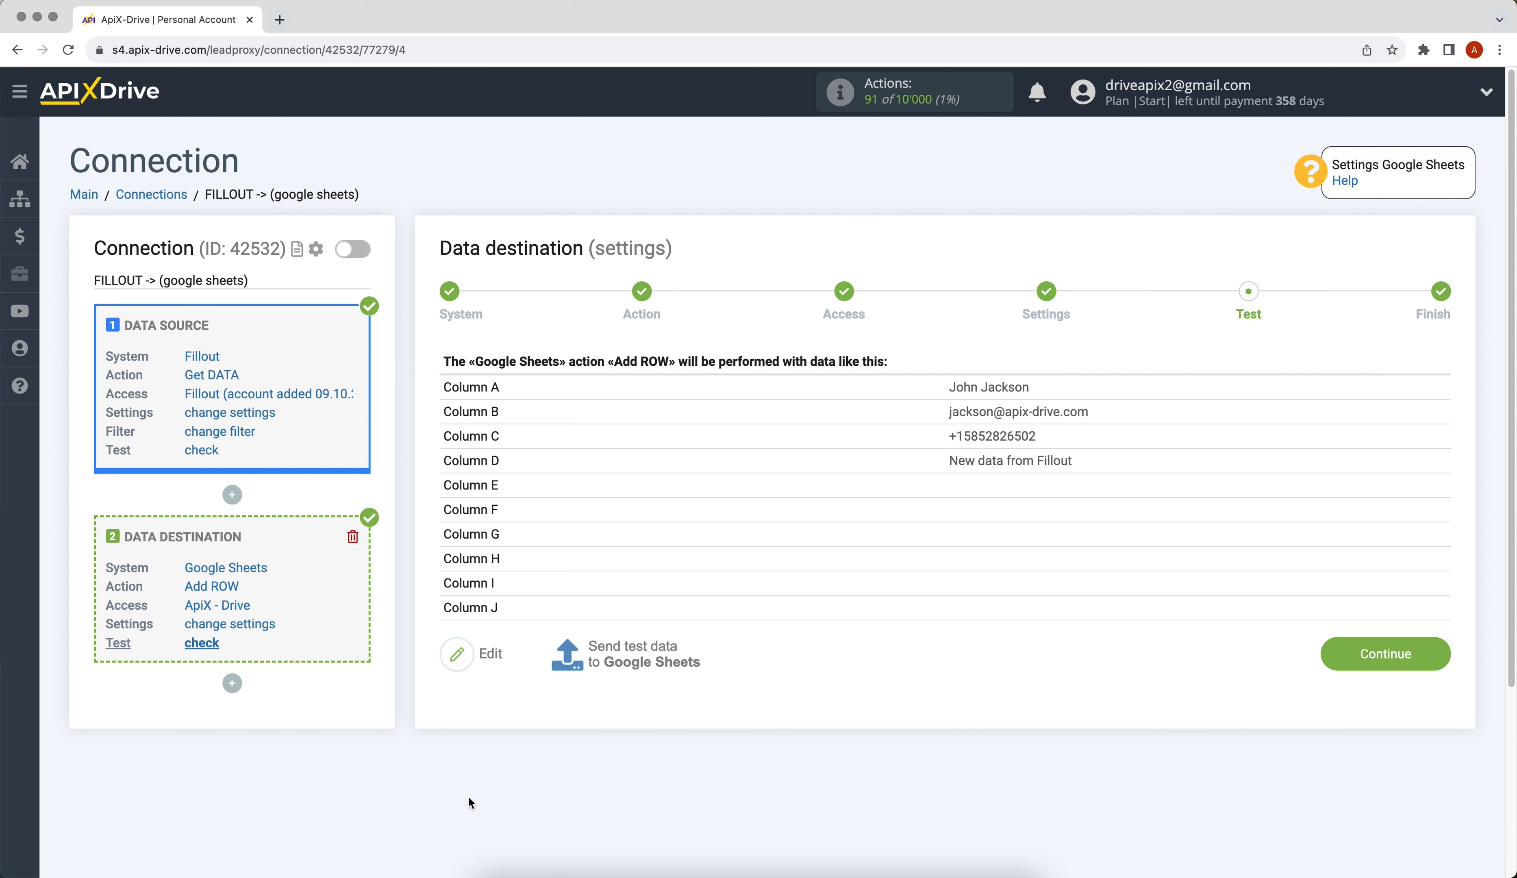
# Send a test row to the ApiX-Drive spreadsheet and continue to the Finish step.
pyautogui.click(612, 660)
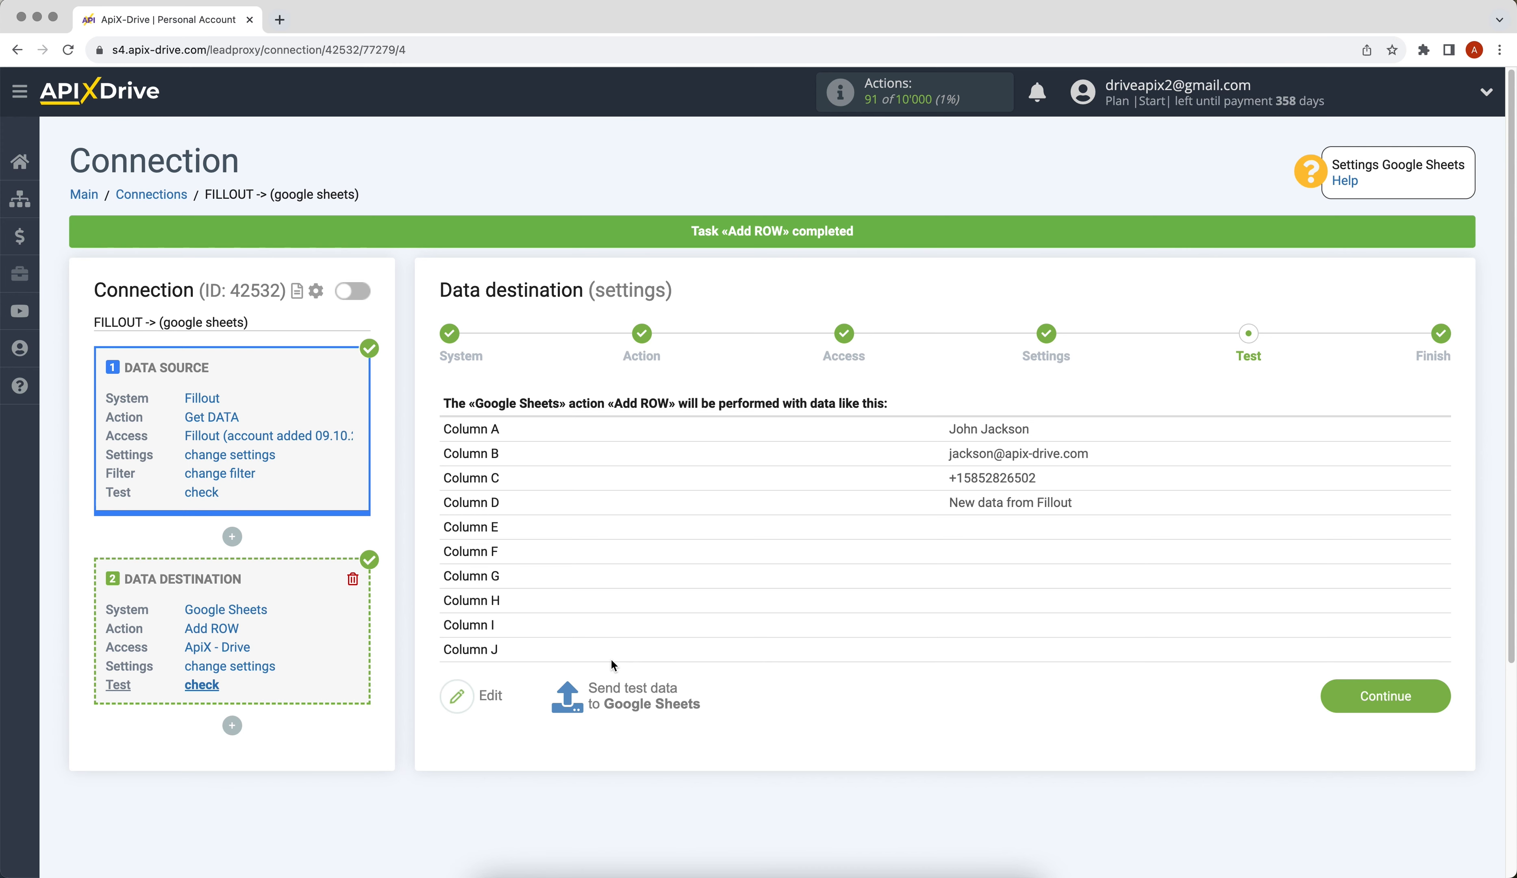
pyautogui.click(1350, 700)
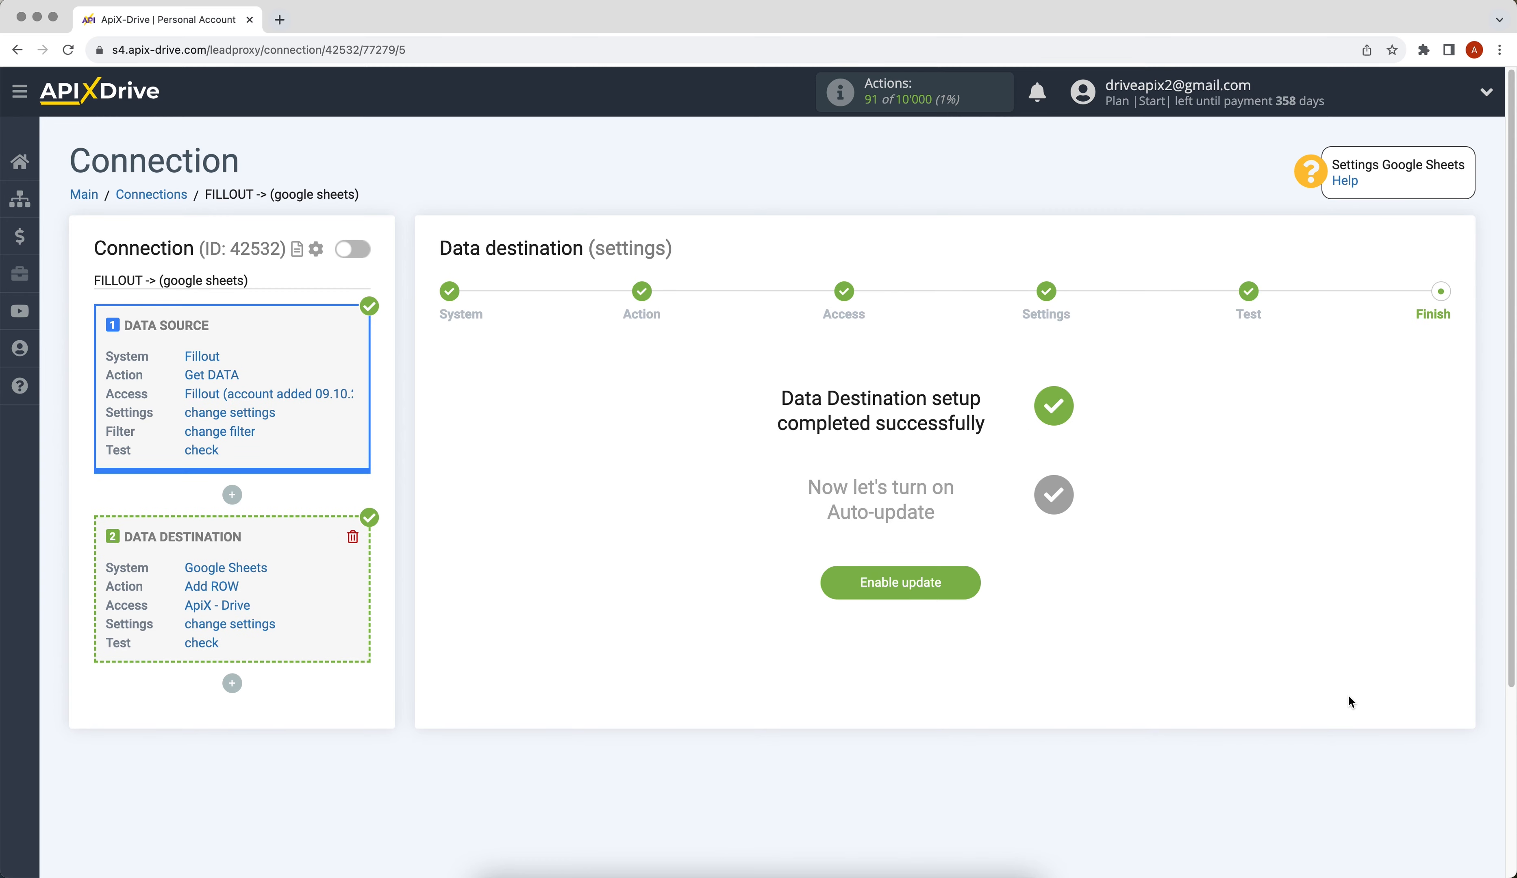